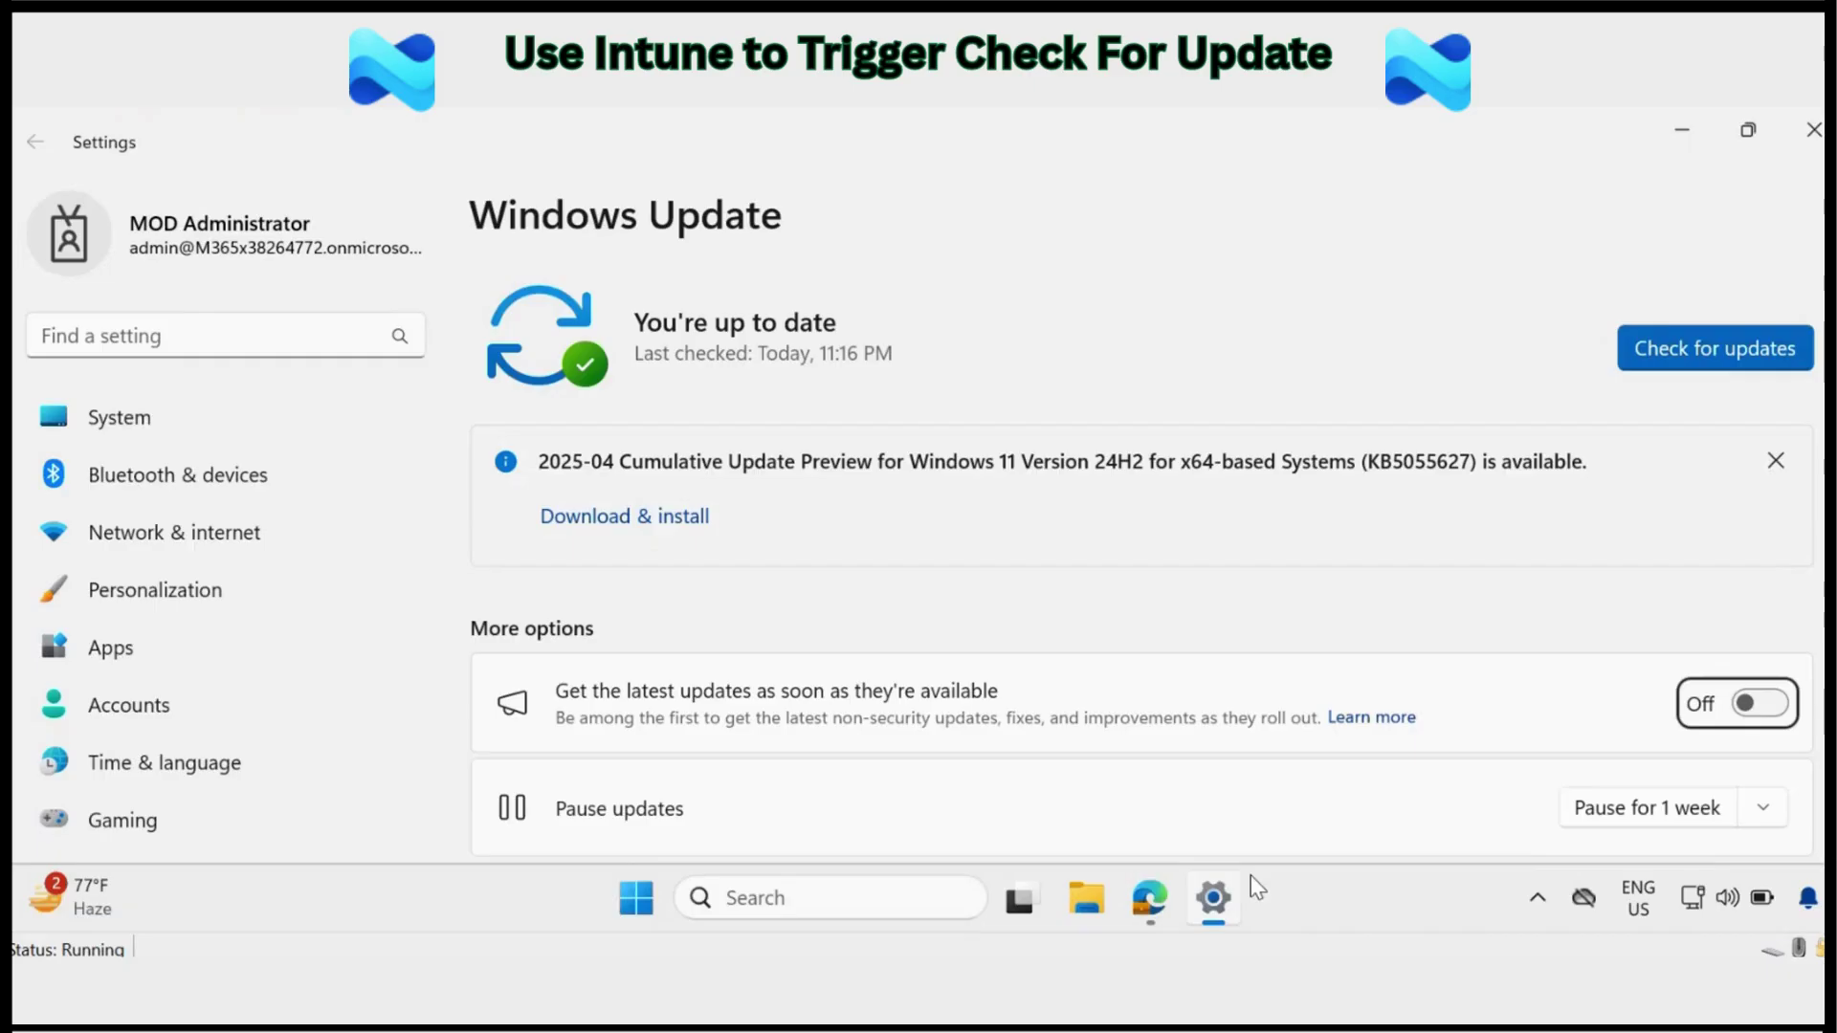
Check for Windows updates so the last-checked time becomes 11:30 PM.
{"action": "left_click", "coordinate": [1709, 345]}
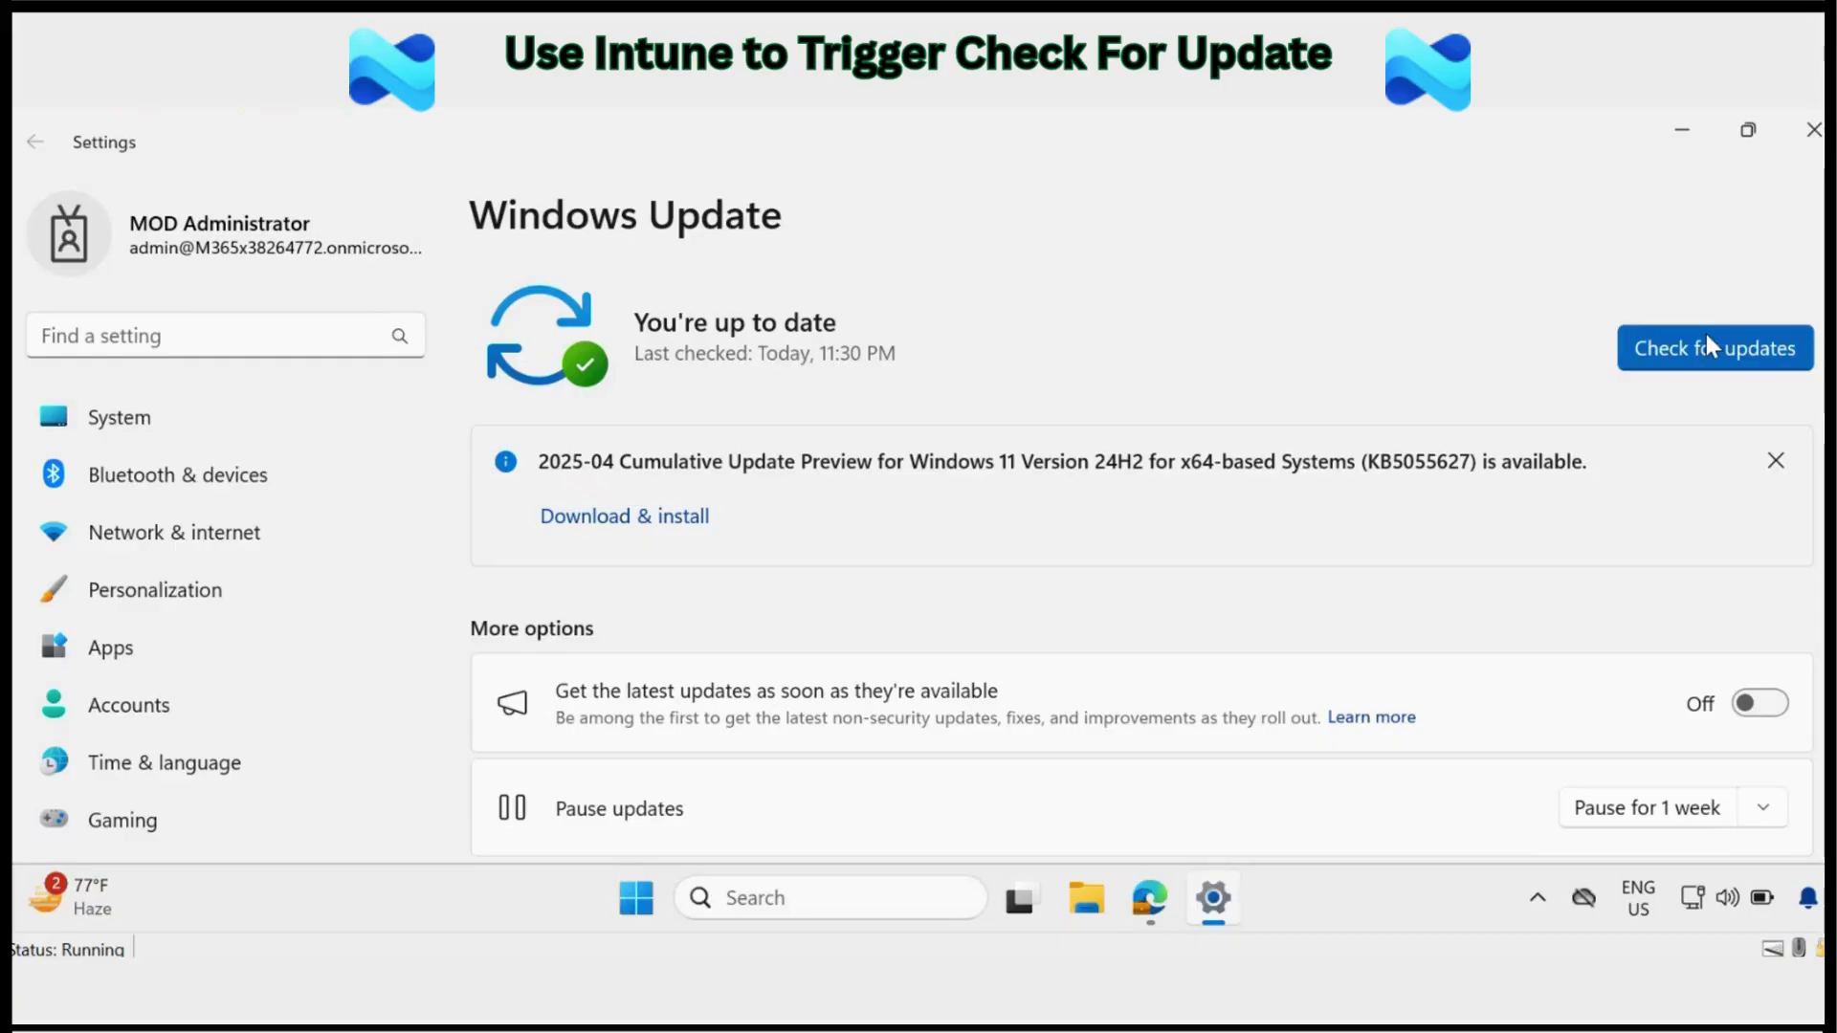
Minimize Settings and show the Downloads folder in File Explorer with the Name column widened.
{"action": "left_click", "coordinate": [1695, 137]}
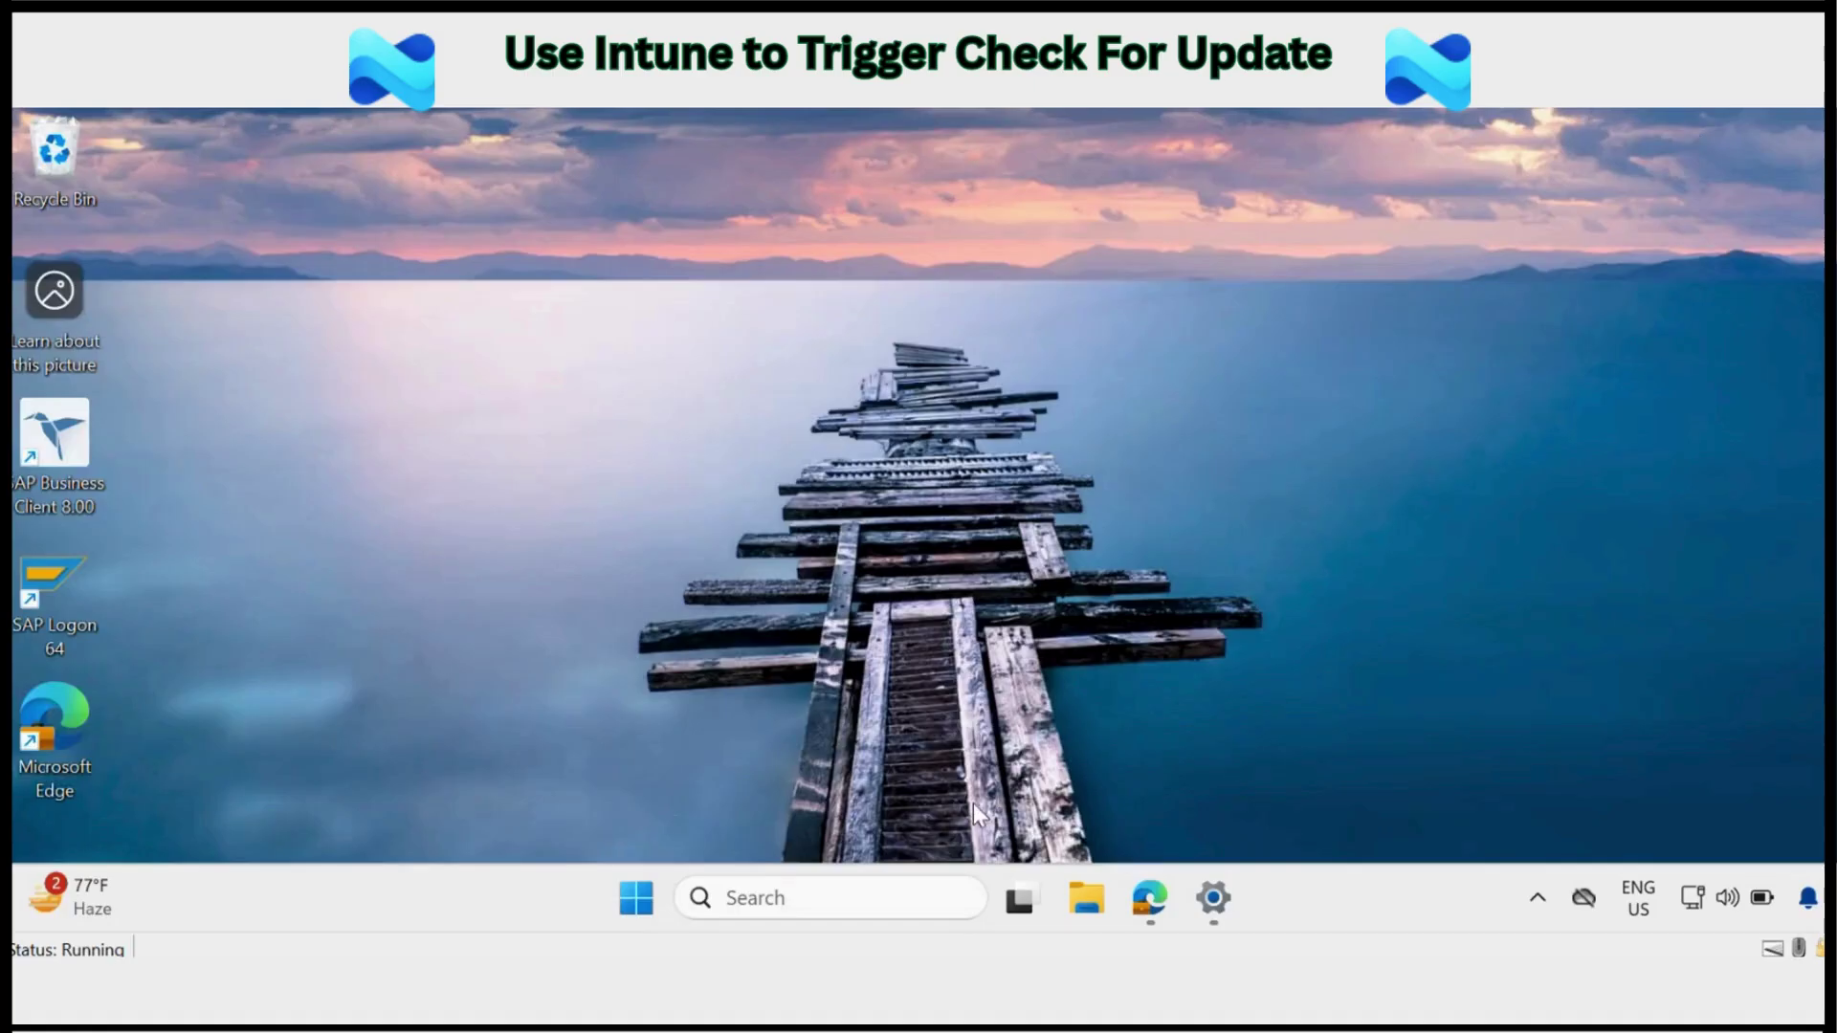
{"action": "left_click", "coordinate": [1082, 909]}
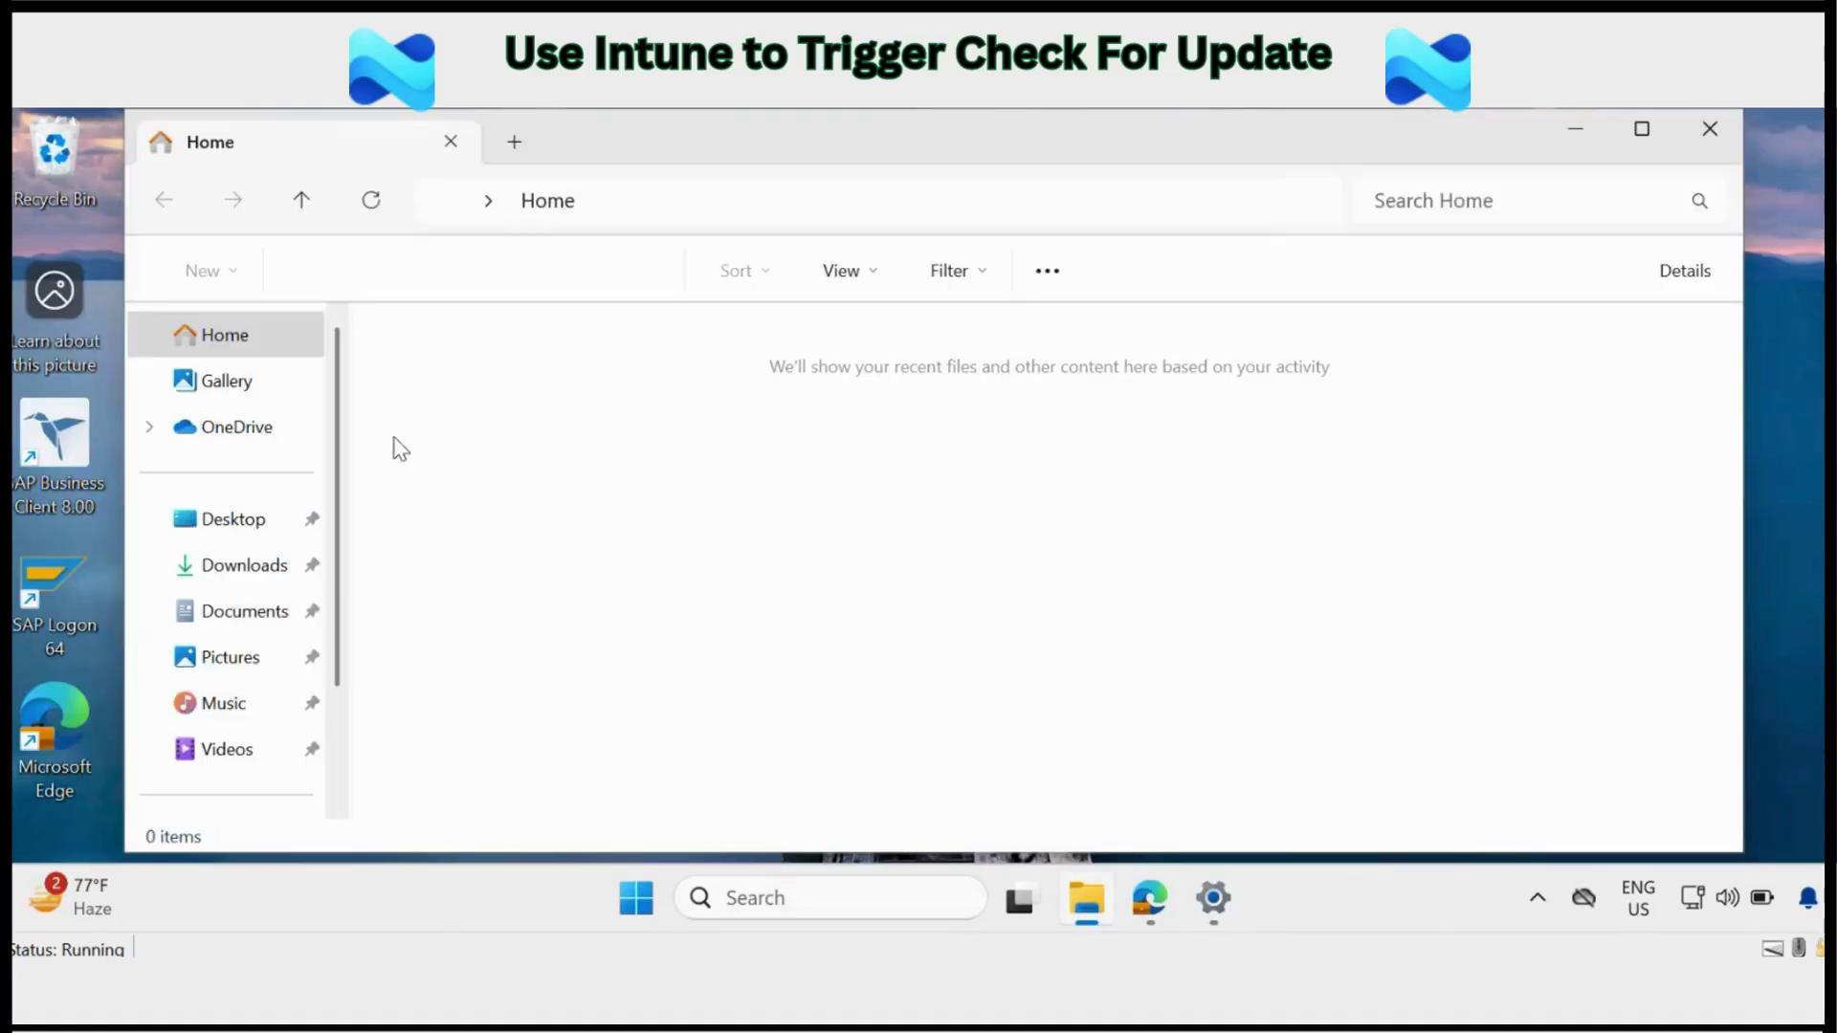
{"action": "left_click", "coordinate": [247, 564]}
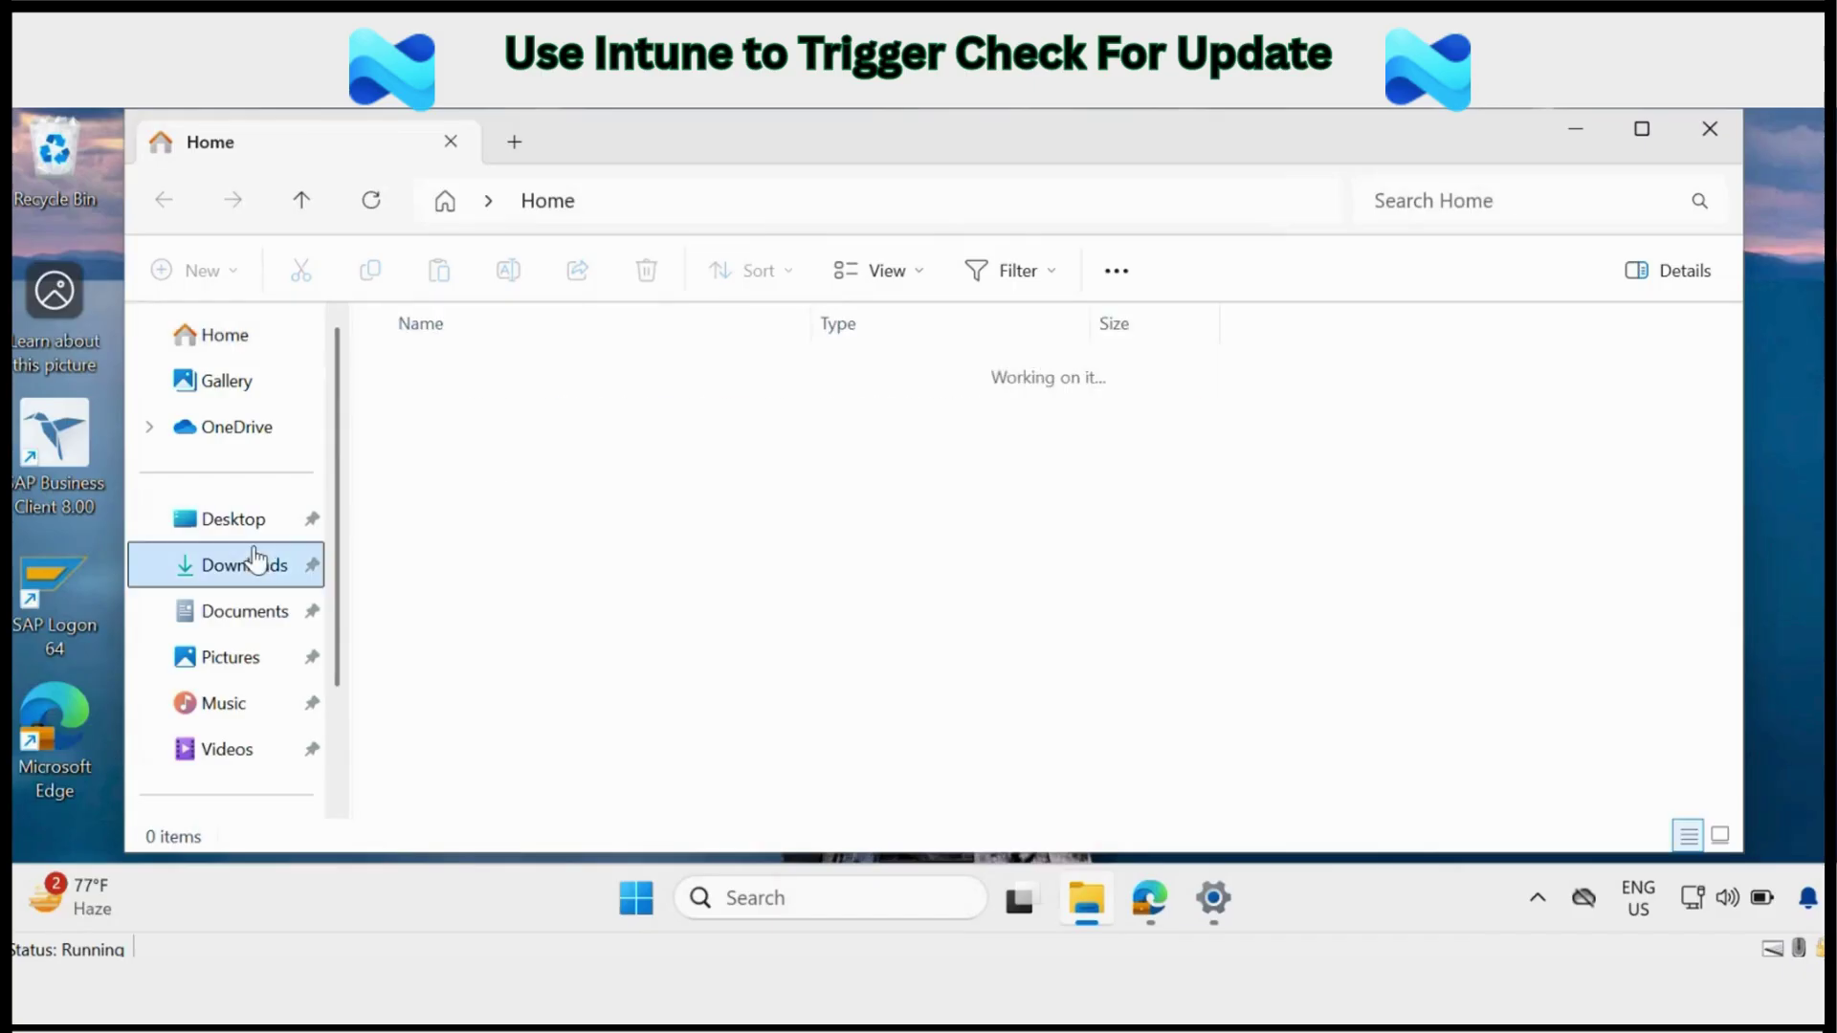
{"action": "left_click_drag", "start_coordinate": [810, 326], "coordinate": [1003, 336]}
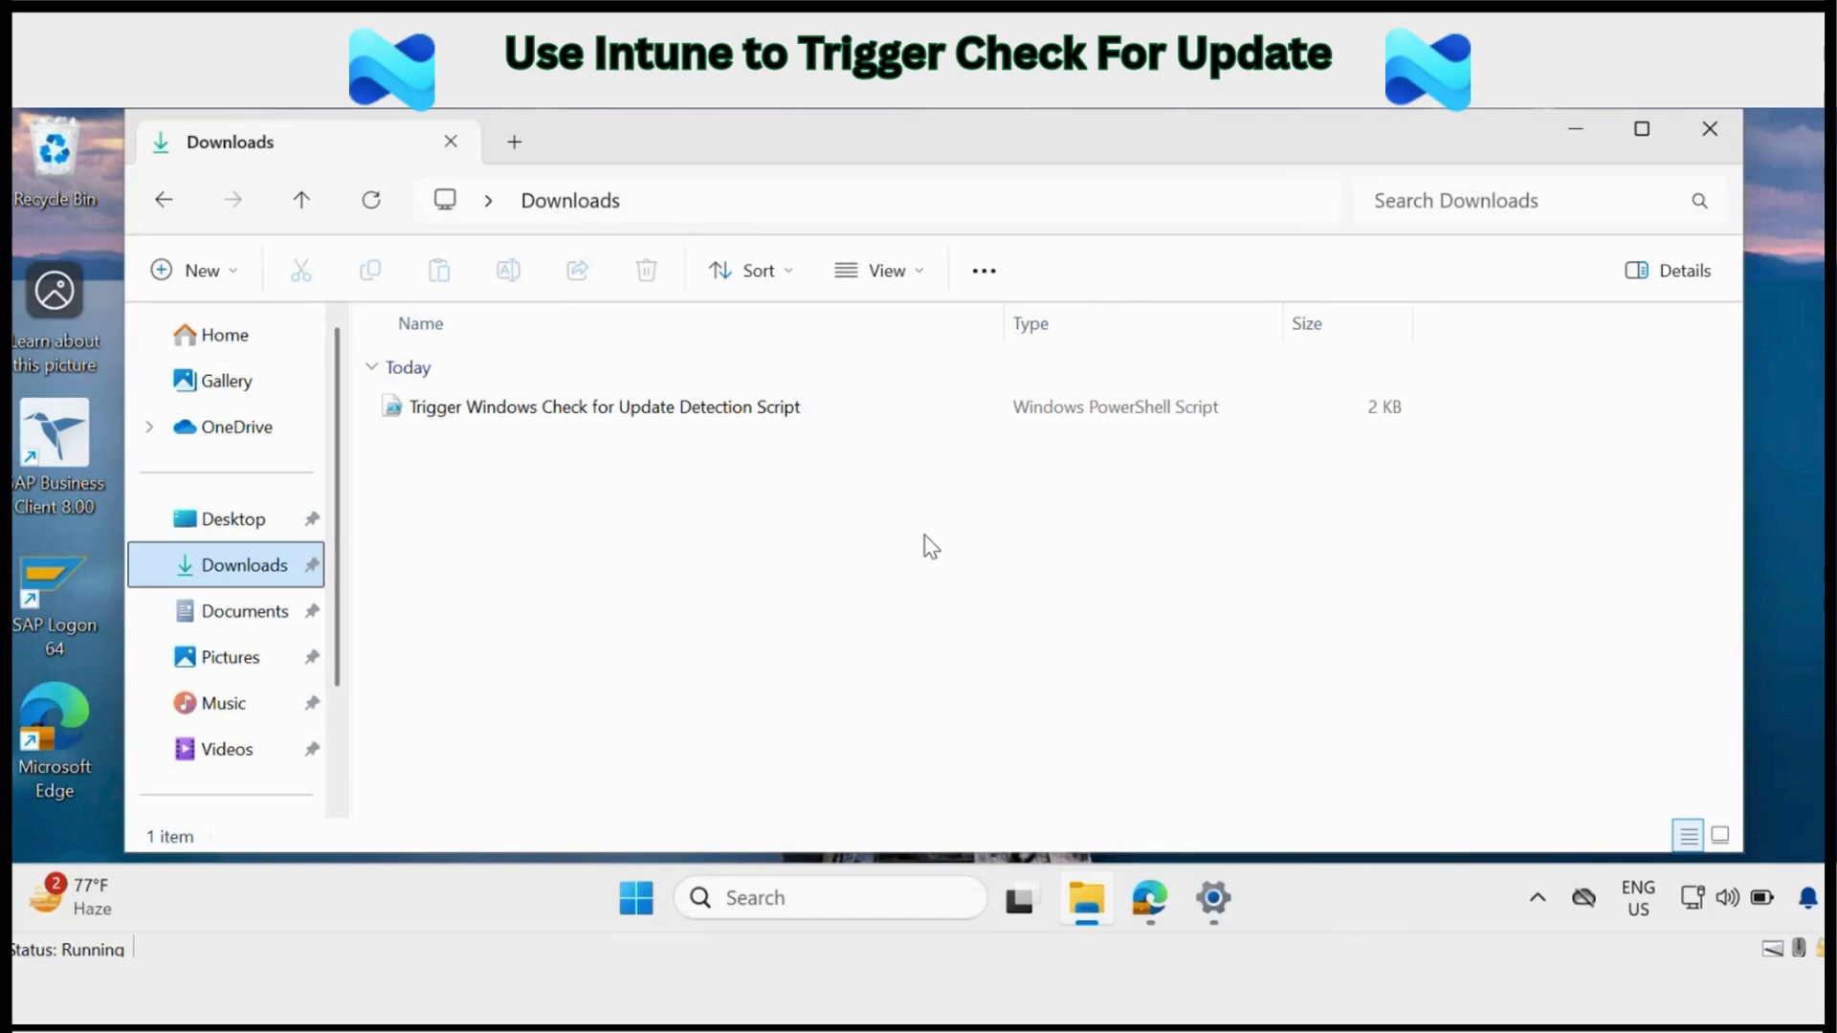
In Edge, go to Devices > Scripts and remediations in the Intune admin center.
{"action": "left_click", "coordinate": [1149, 900]}
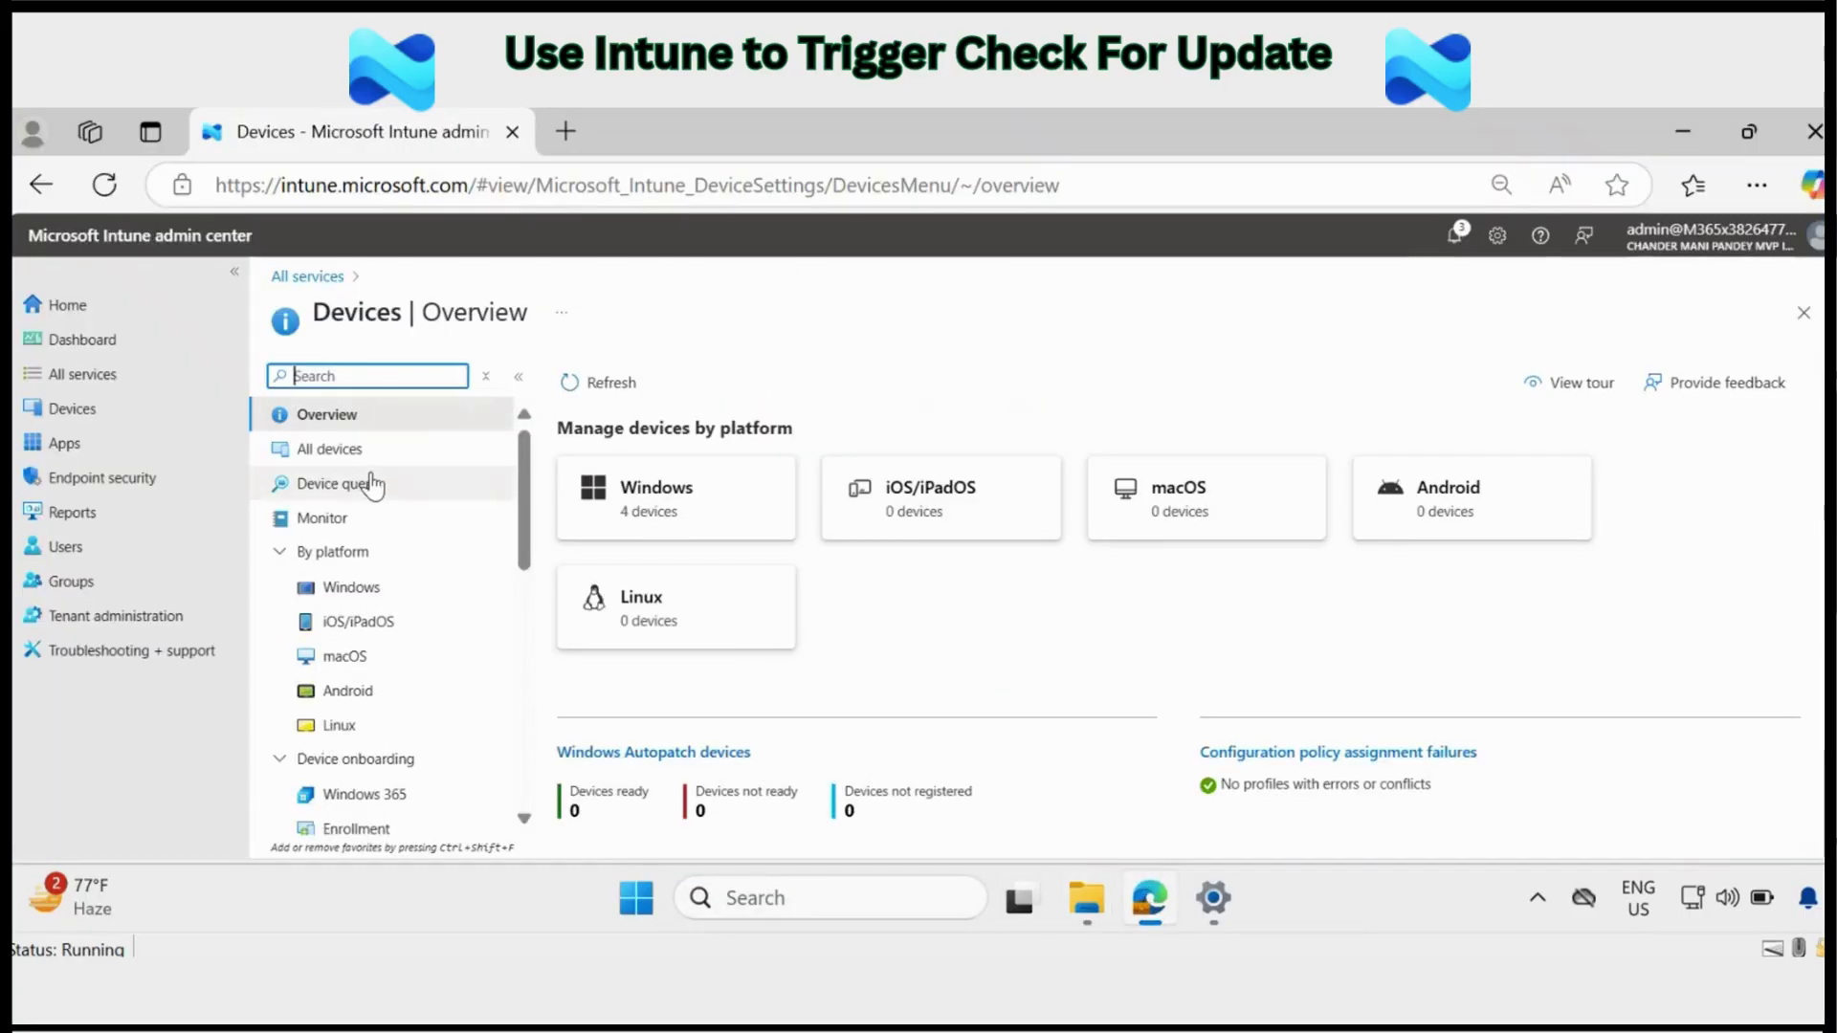
{"action": "left_click", "coordinate": [67, 410]}
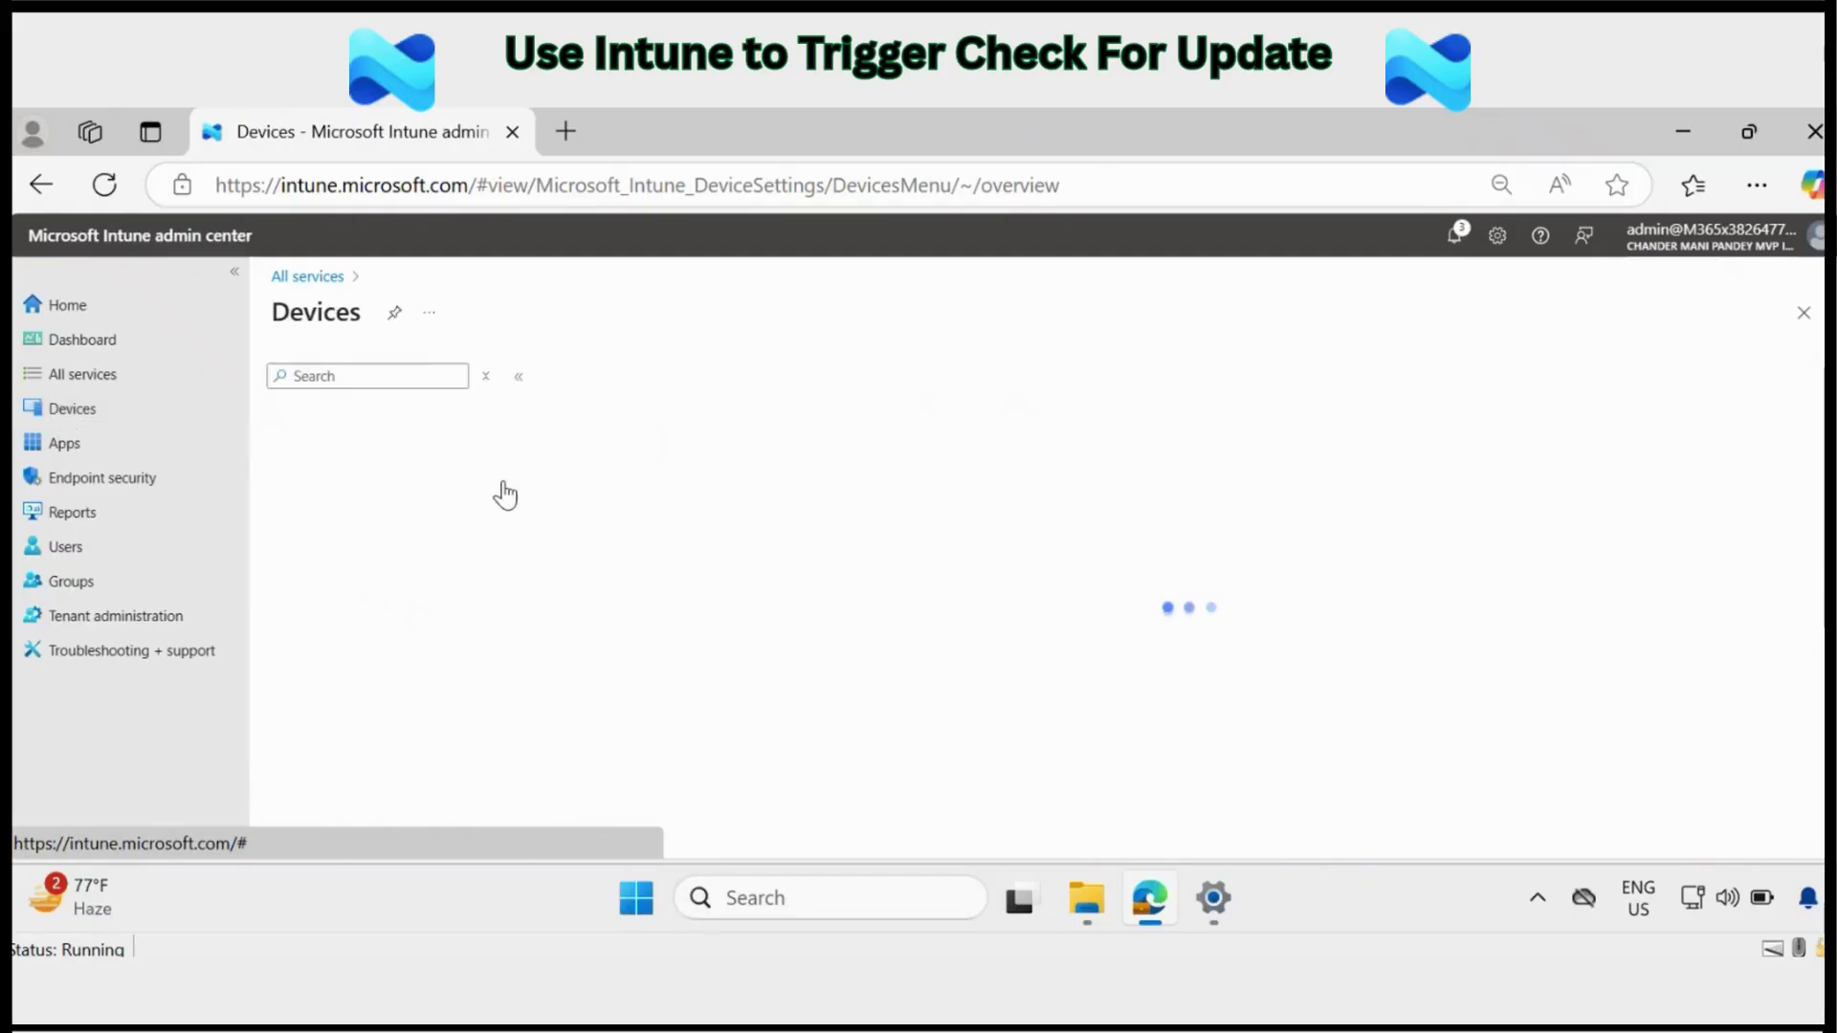
{"action": "left_click_drag", "start_coordinate": [522, 488], "coordinate": [516, 624]}
{"action": "left_click", "coordinate": [372, 597]}
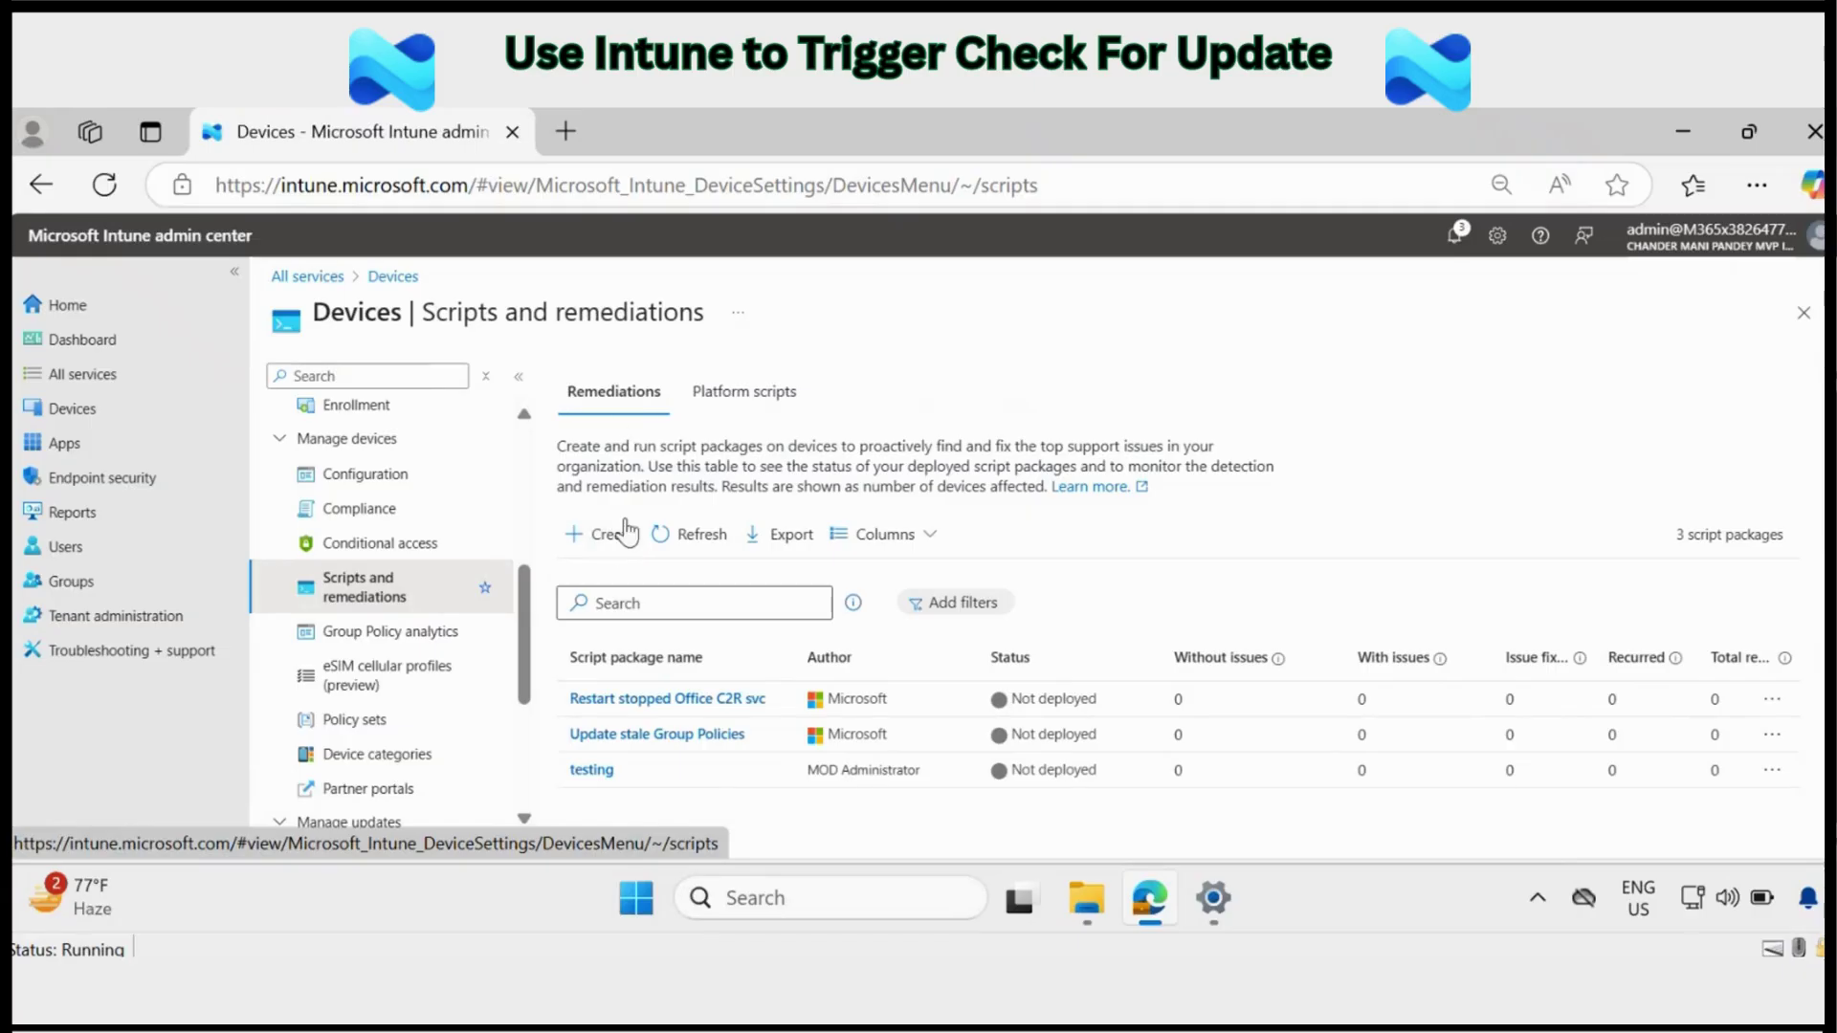
Create a custom script package named 'Windows Check for Update' and continue to Settings.
{"action": "left_click", "coordinate": [613, 534]}
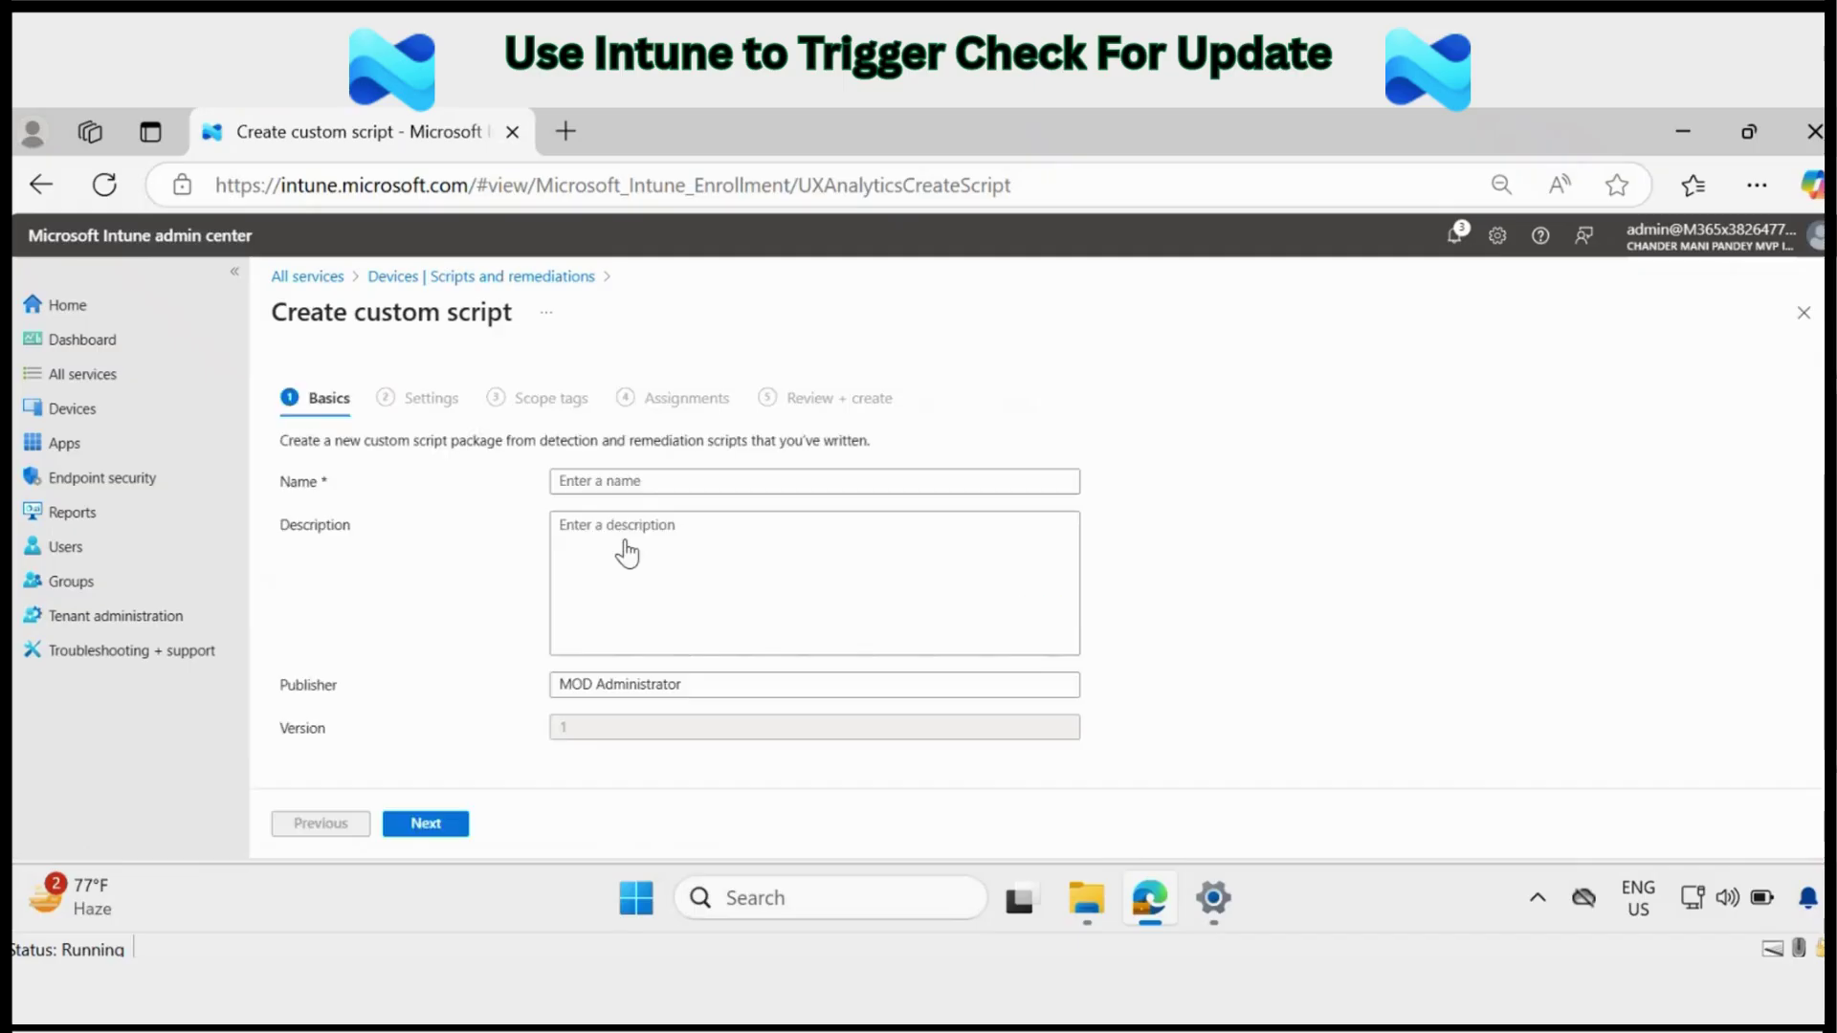
{"action": "left_click", "coordinate": [594, 481]}
{"action": "type", "text": "Windows Check for Update"}
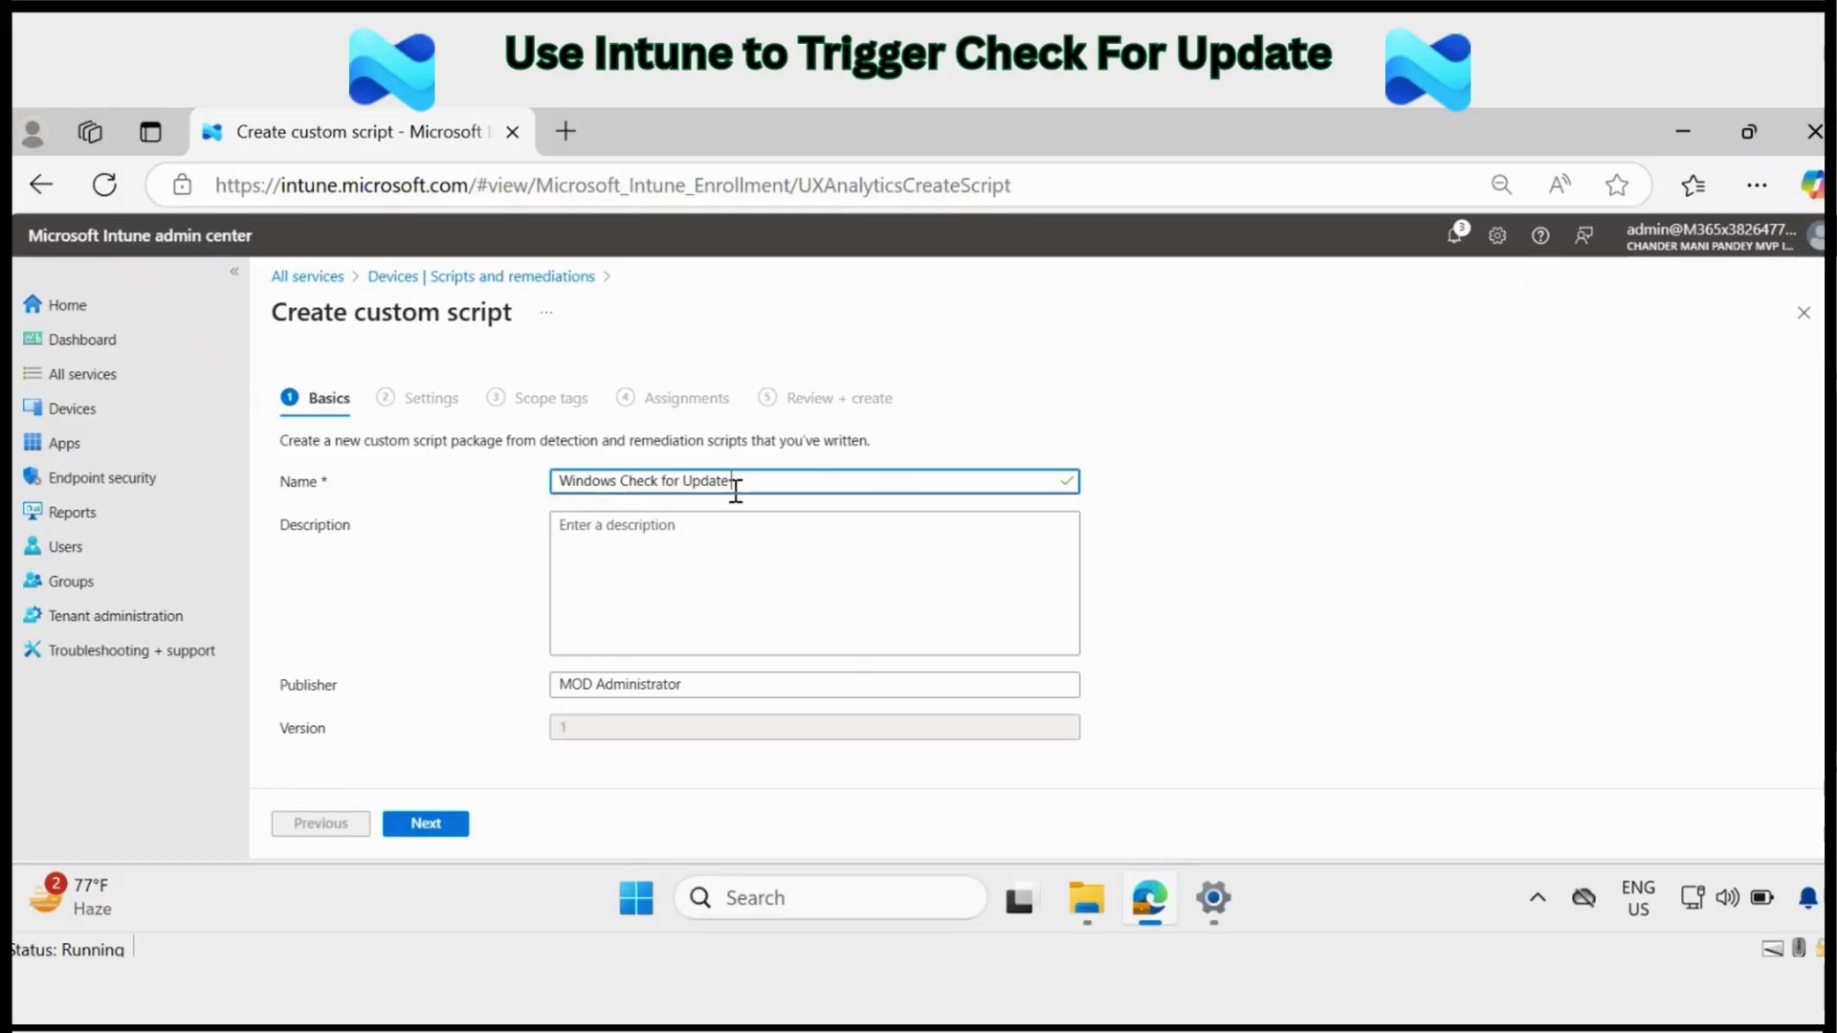
{"action": "left_click", "coordinate": [426, 828]}
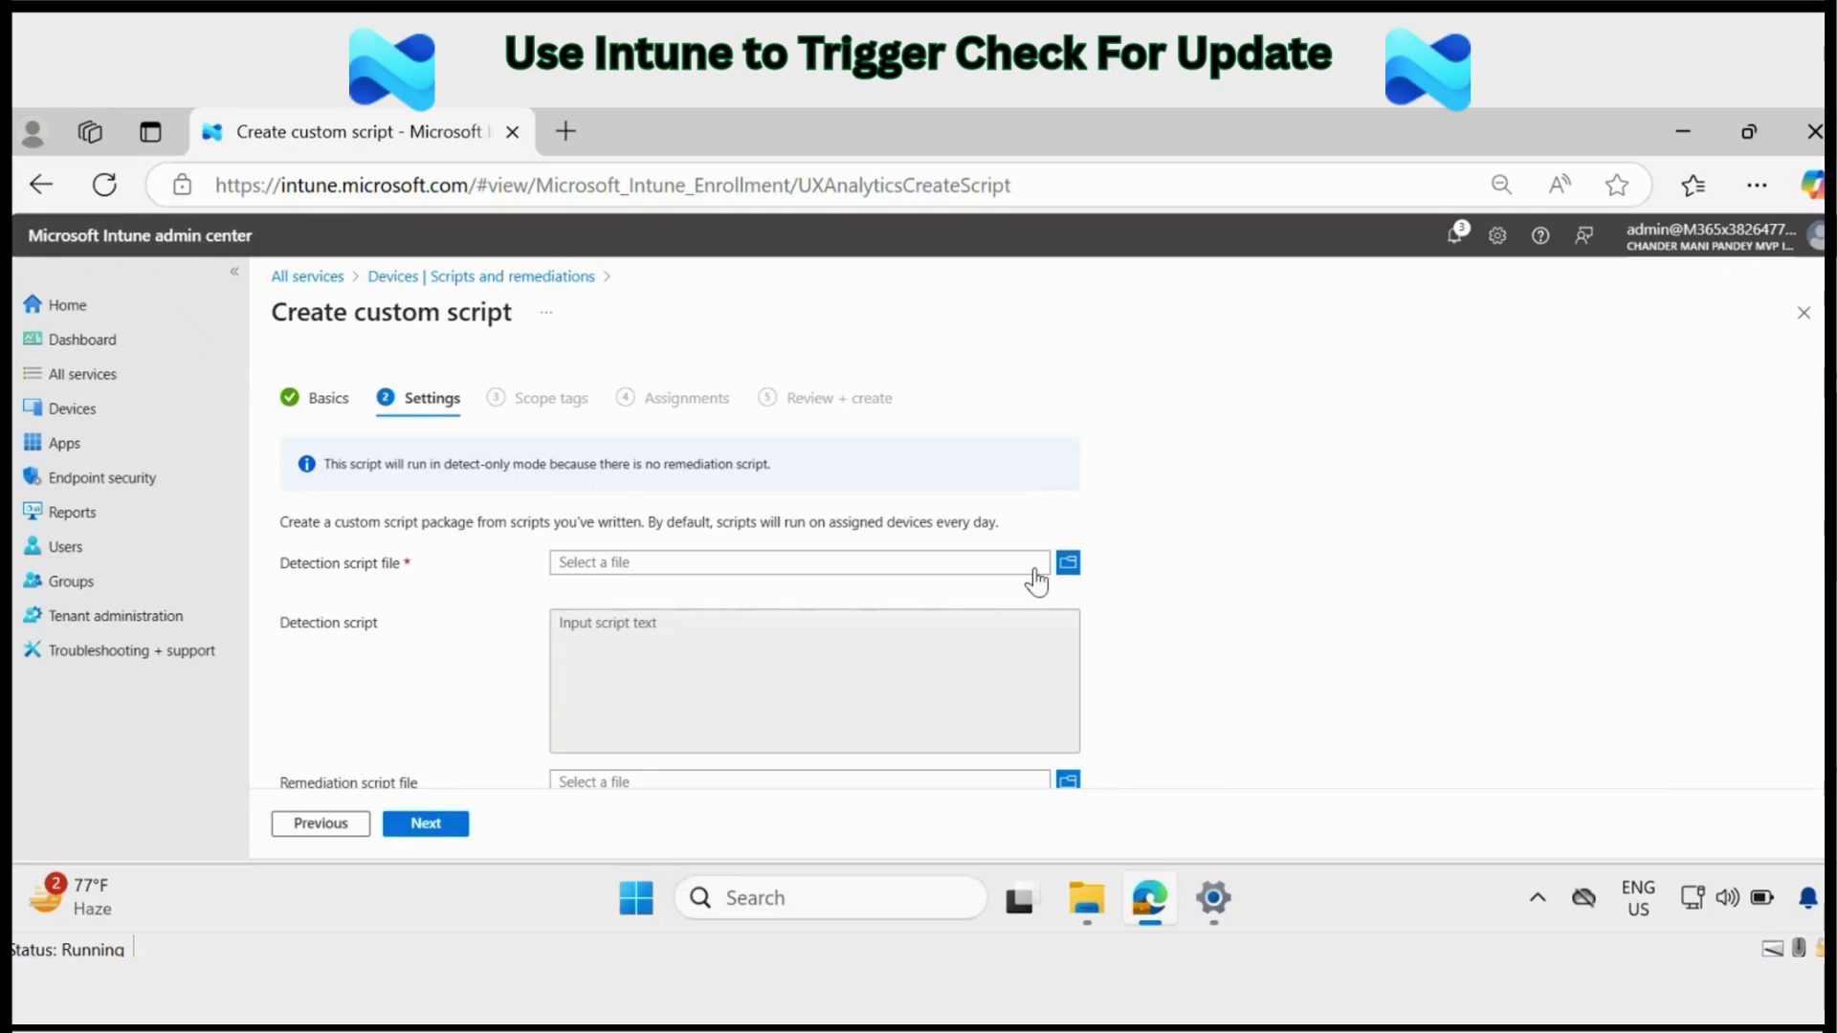
Upload 'Trigger Windows Check for Update Detection Script.ps1' from Downloads as the detection script.
{"action": "left_click", "coordinate": [1068, 565]}
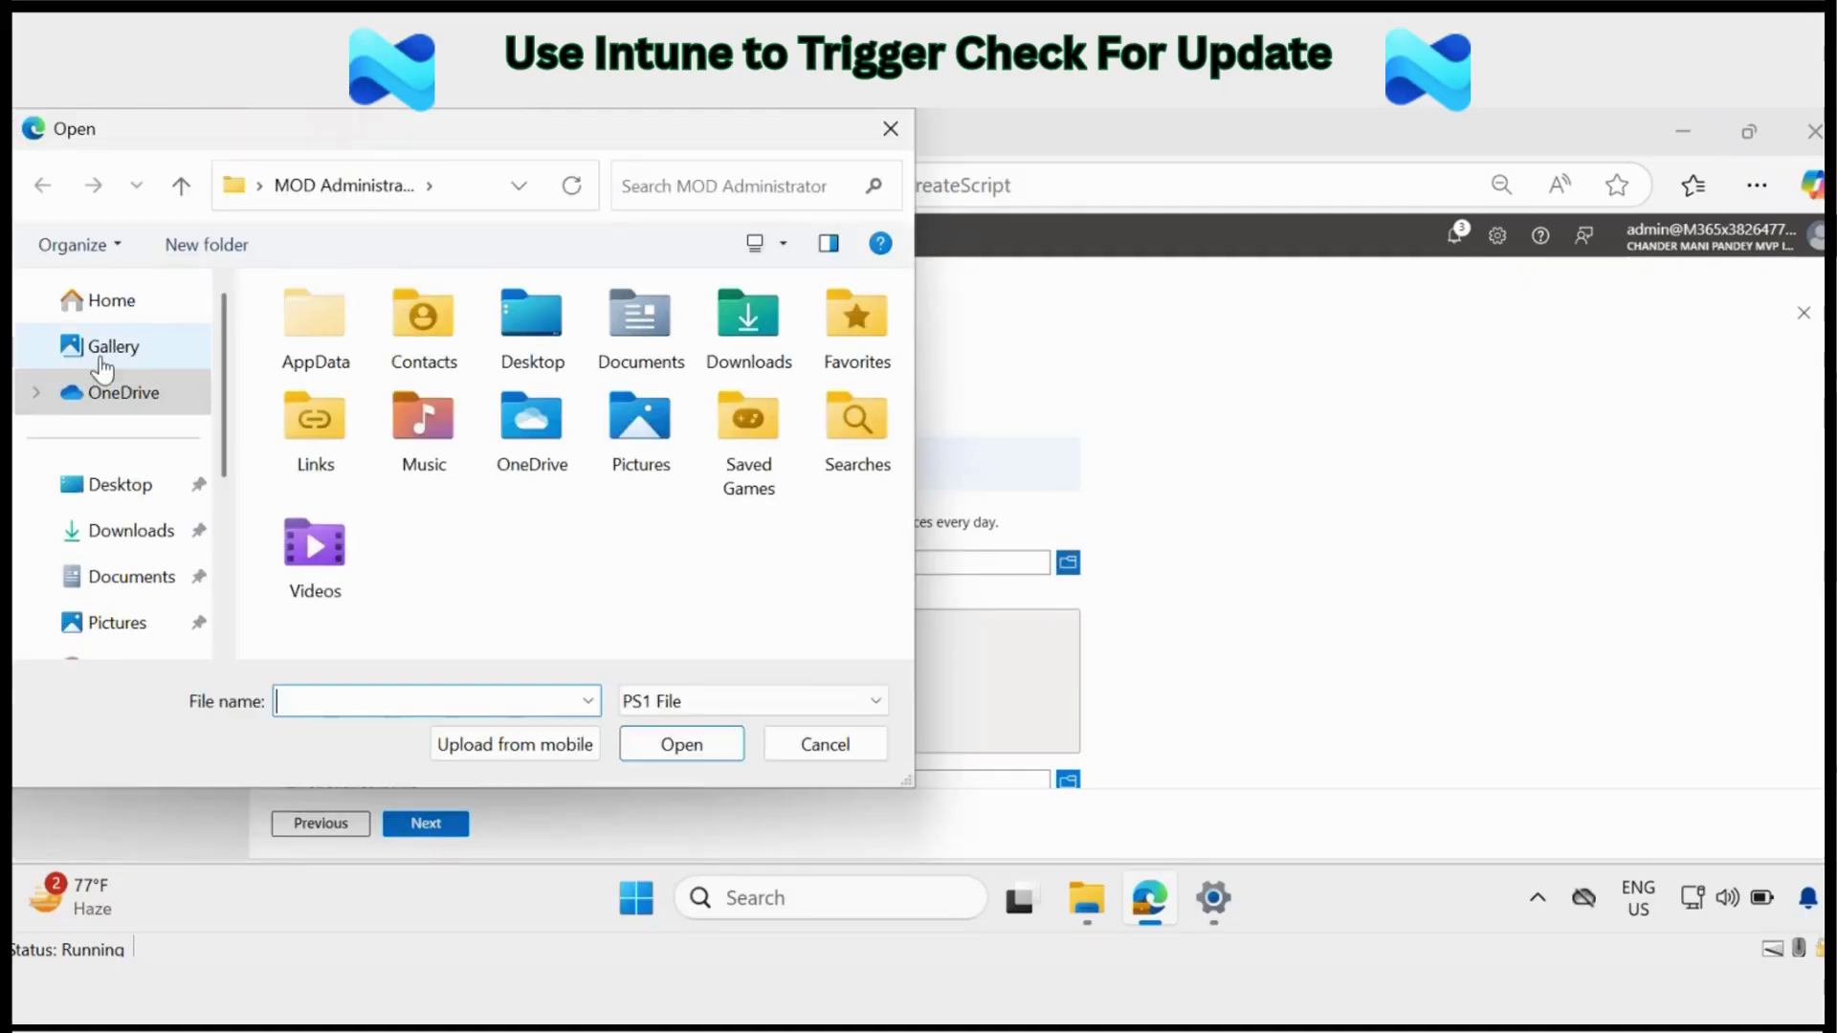
{"action": "left_click", "coordinate": [134, 532]}
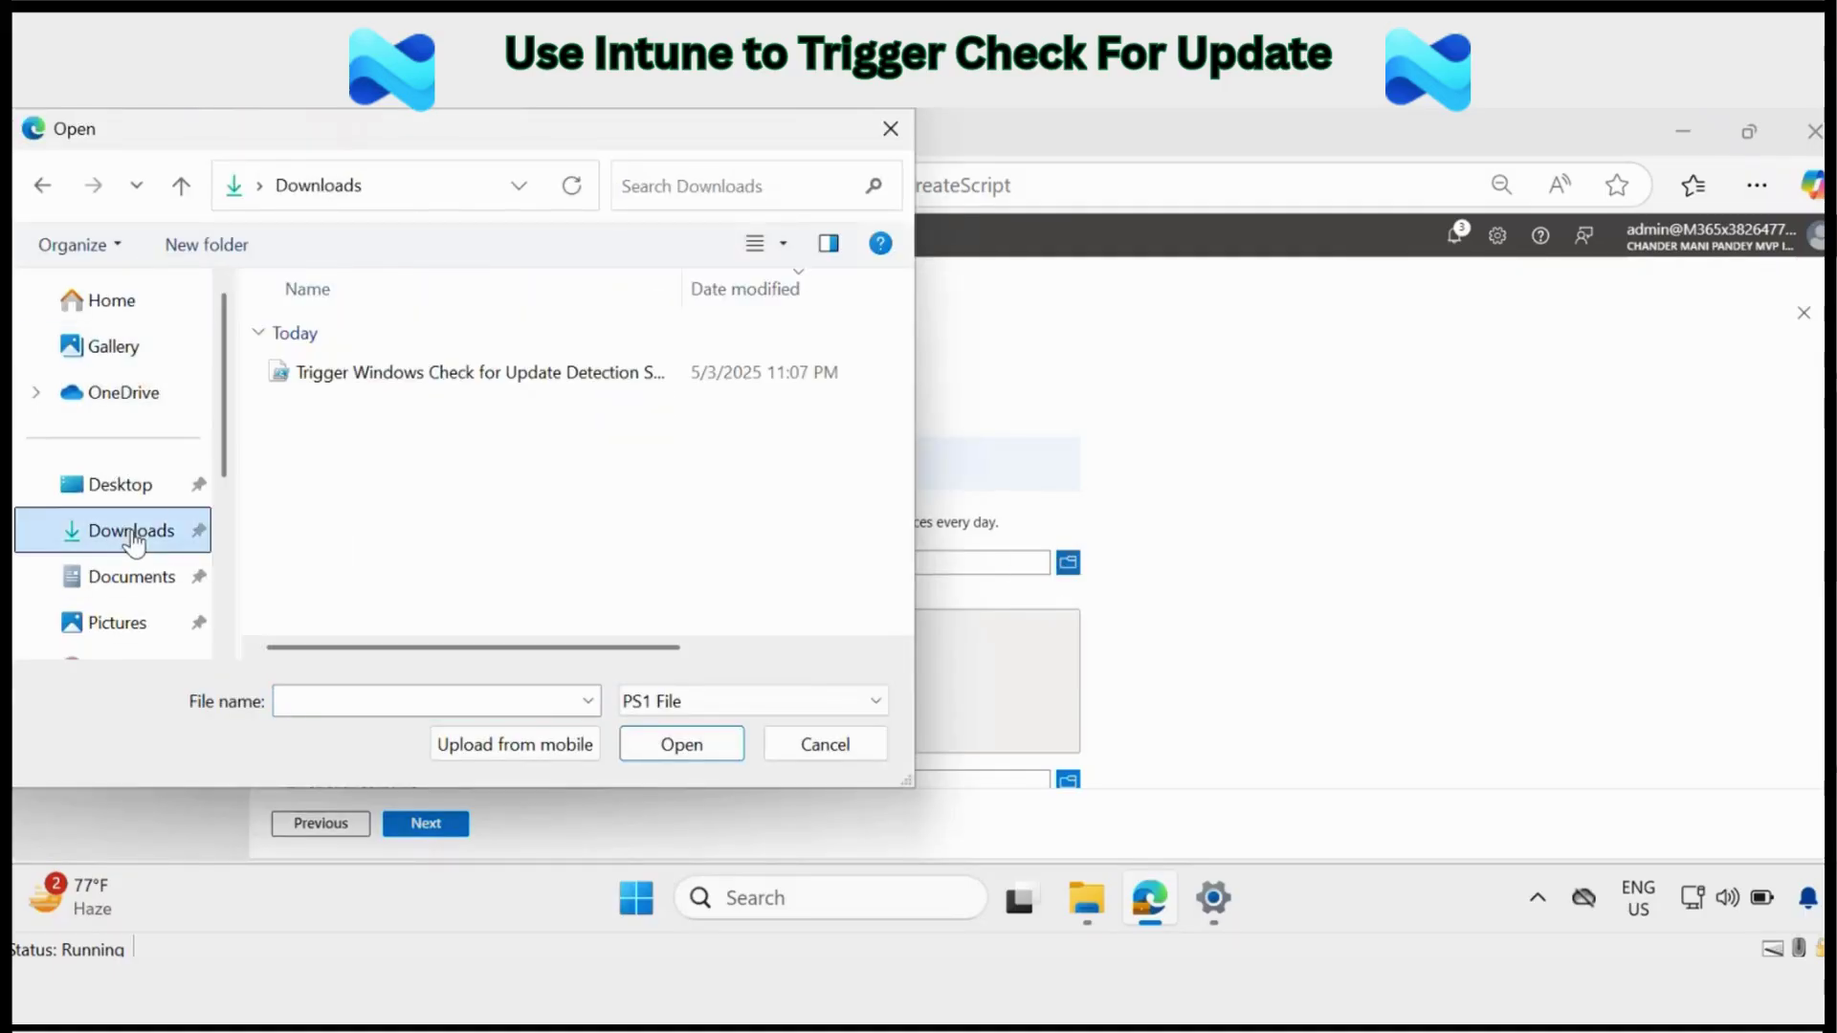
{"action": "left_click", "coordinate": [443, 382]}
{"action": "left_click", "coordinate": [681, 745]}
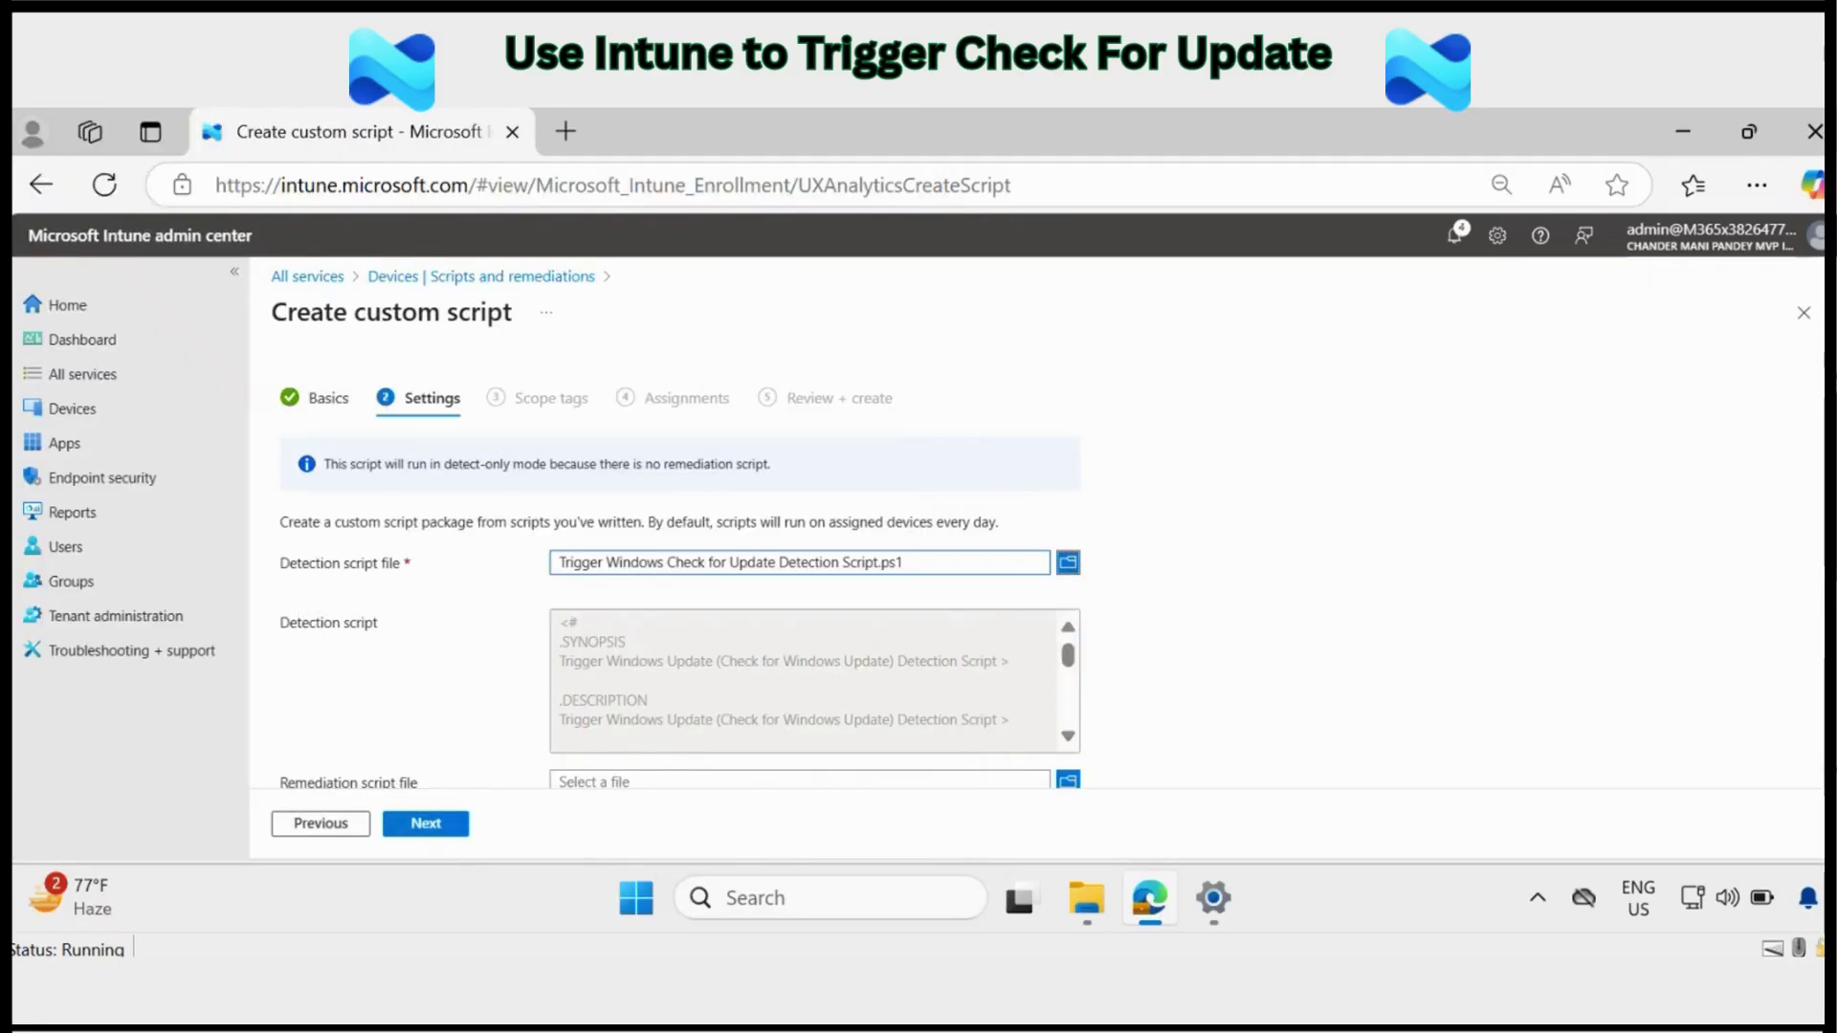
Set Run script in 64-bit PowerShell to Yes.
{"action": "scroll", "coordinate": [721, 500], "scroll_direction": "down", "scroll_amount": 3}
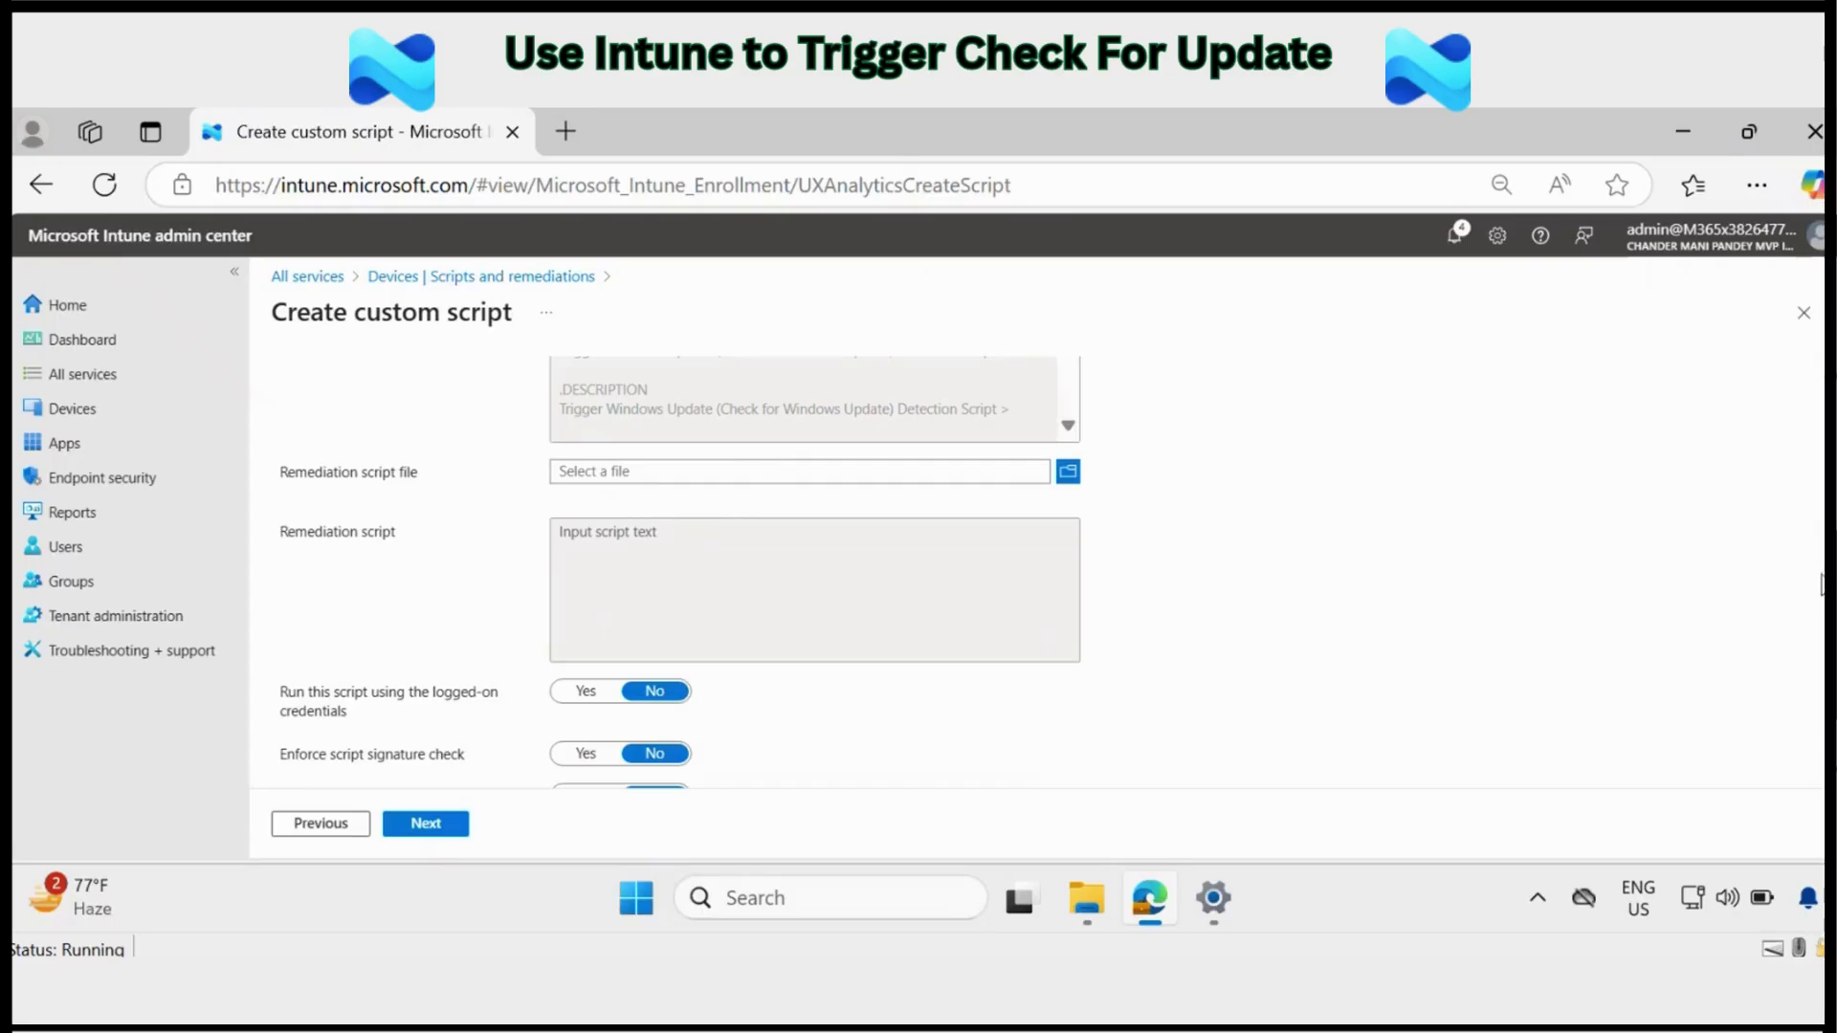
{"action": "scroll", "coordinate": [766, 463], "scroll_direction": "down", "scroll_amount": 1}
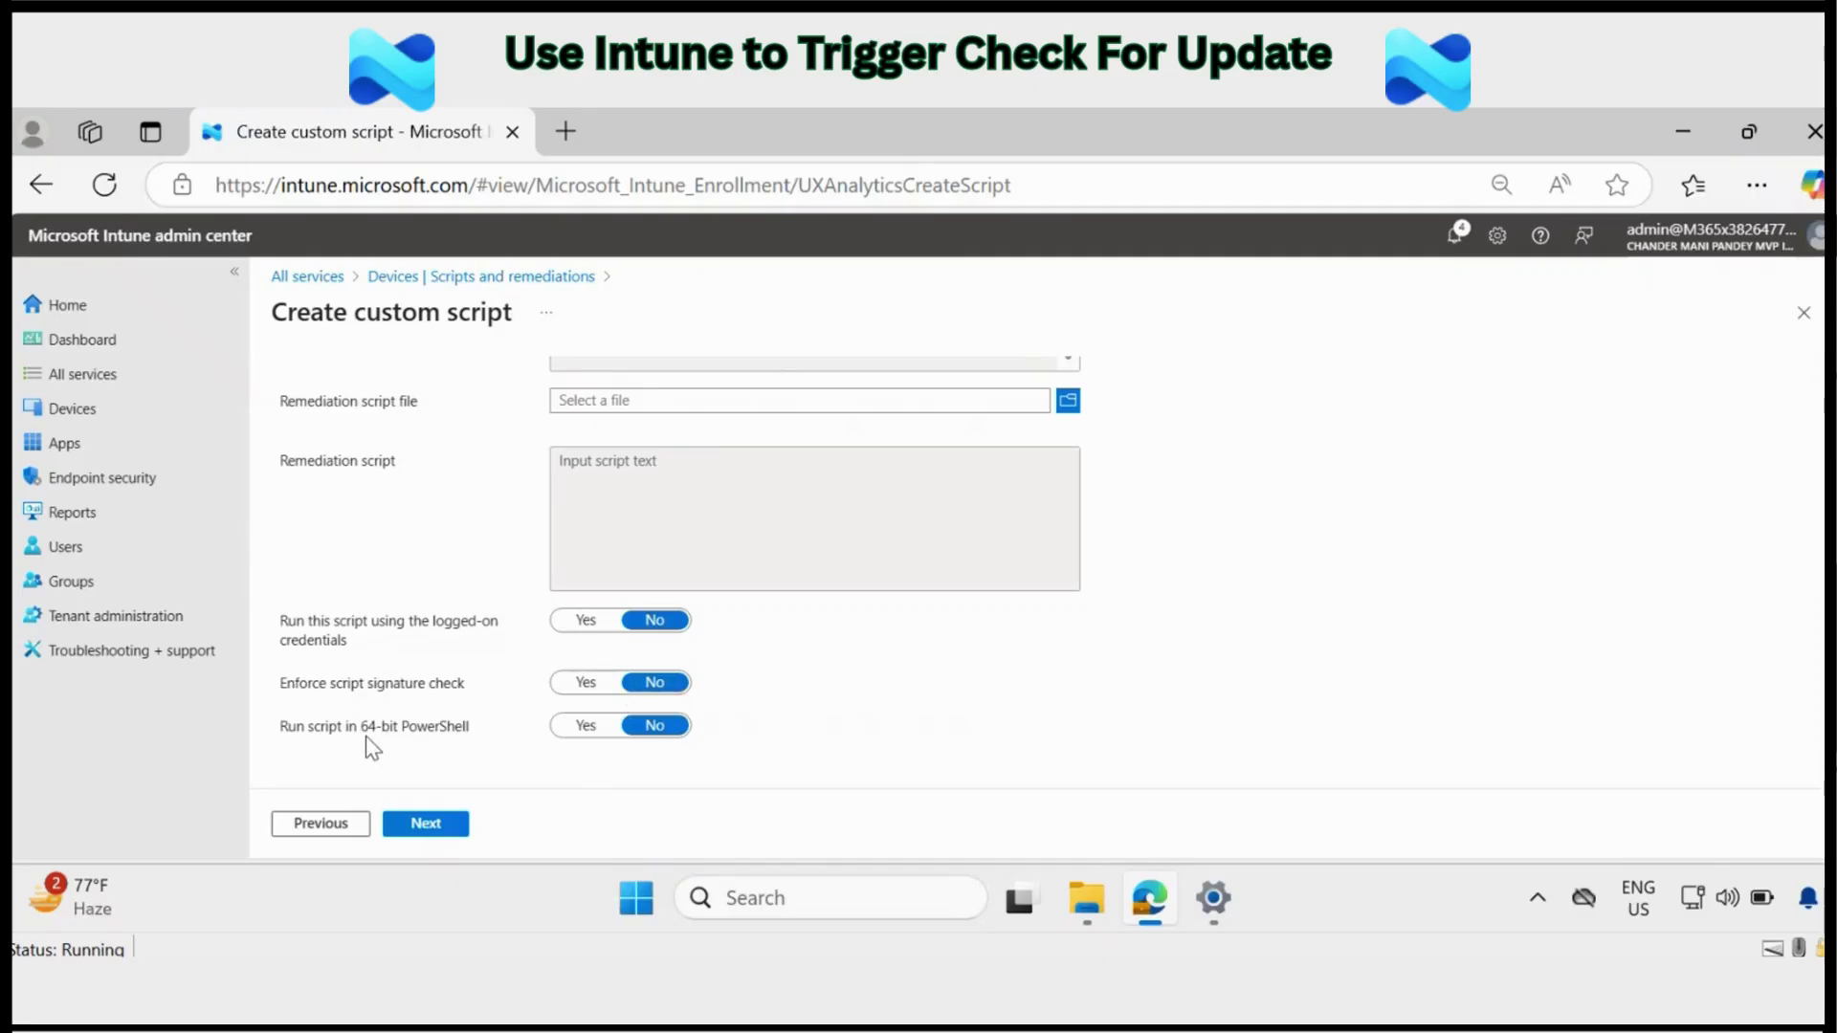
{"action": "left_click", "coordinate": [580, 729]}
Skip through Scope tags and Assignments and create the Windows Check for Update package.
{"action": "left_click", "coordinate": [428, 829]}
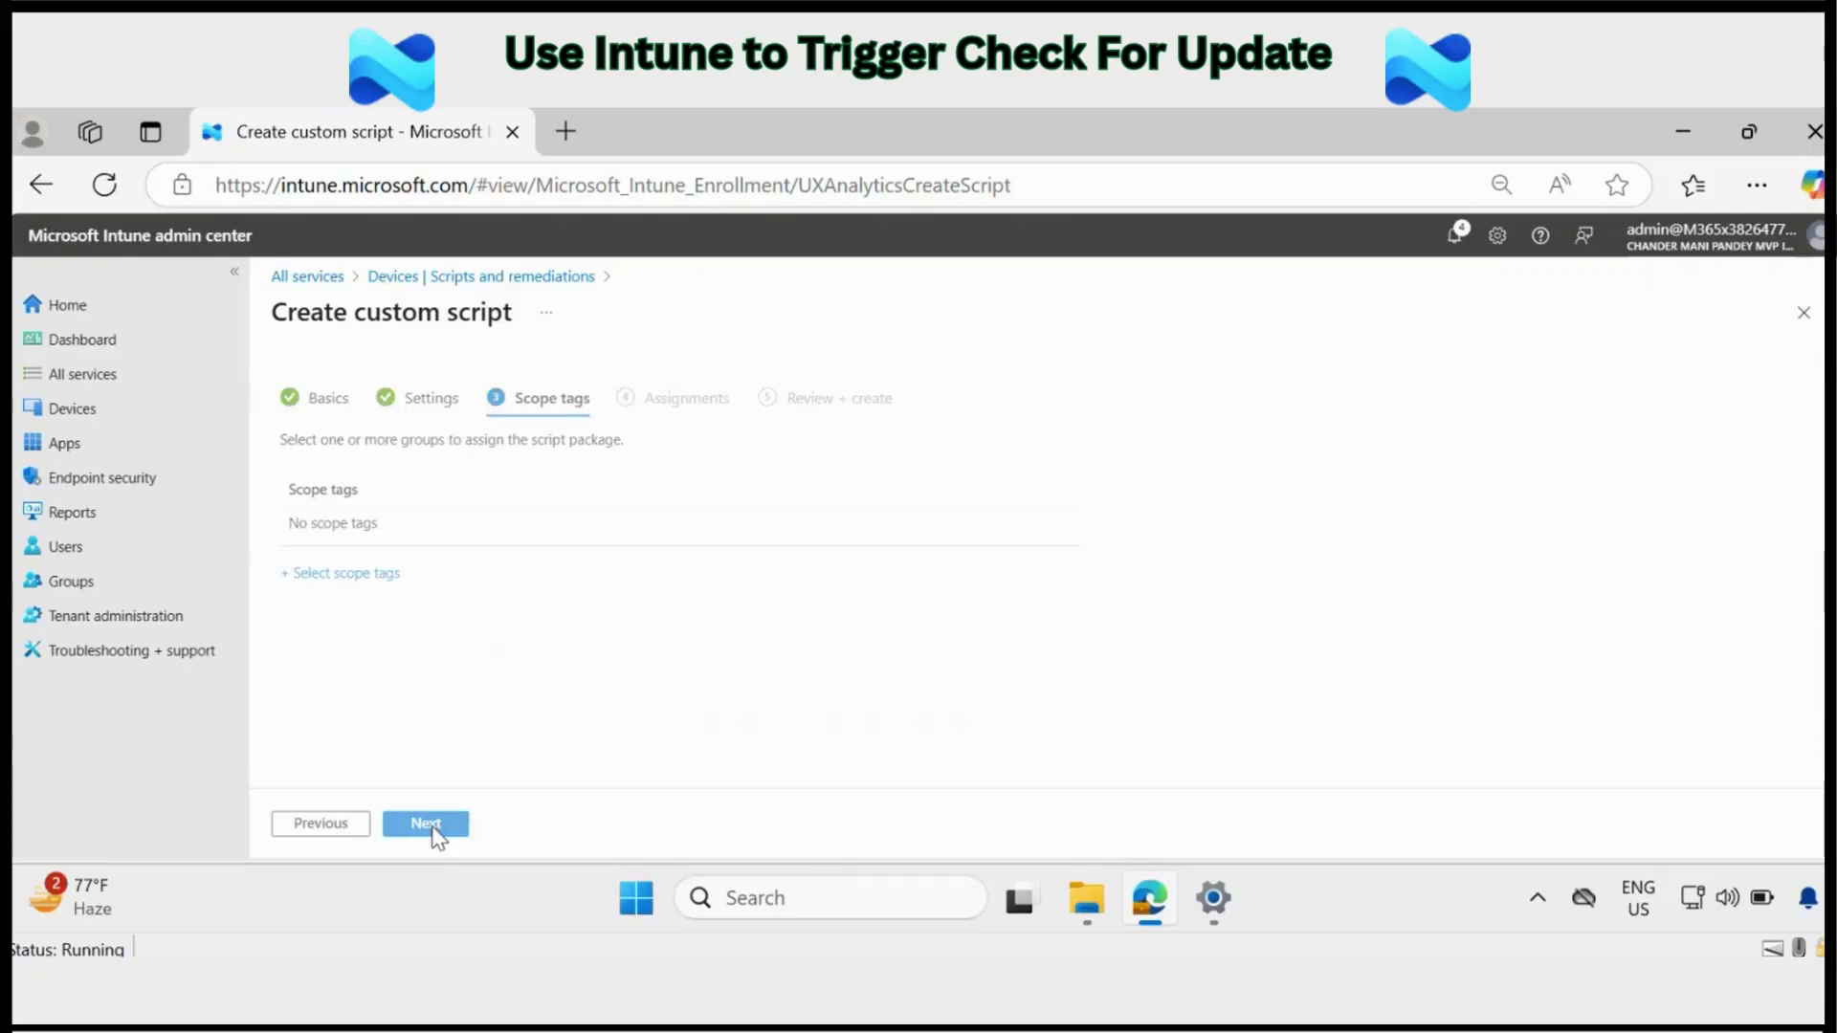
{"action": "left_click", "coordinate": [432, 824]}
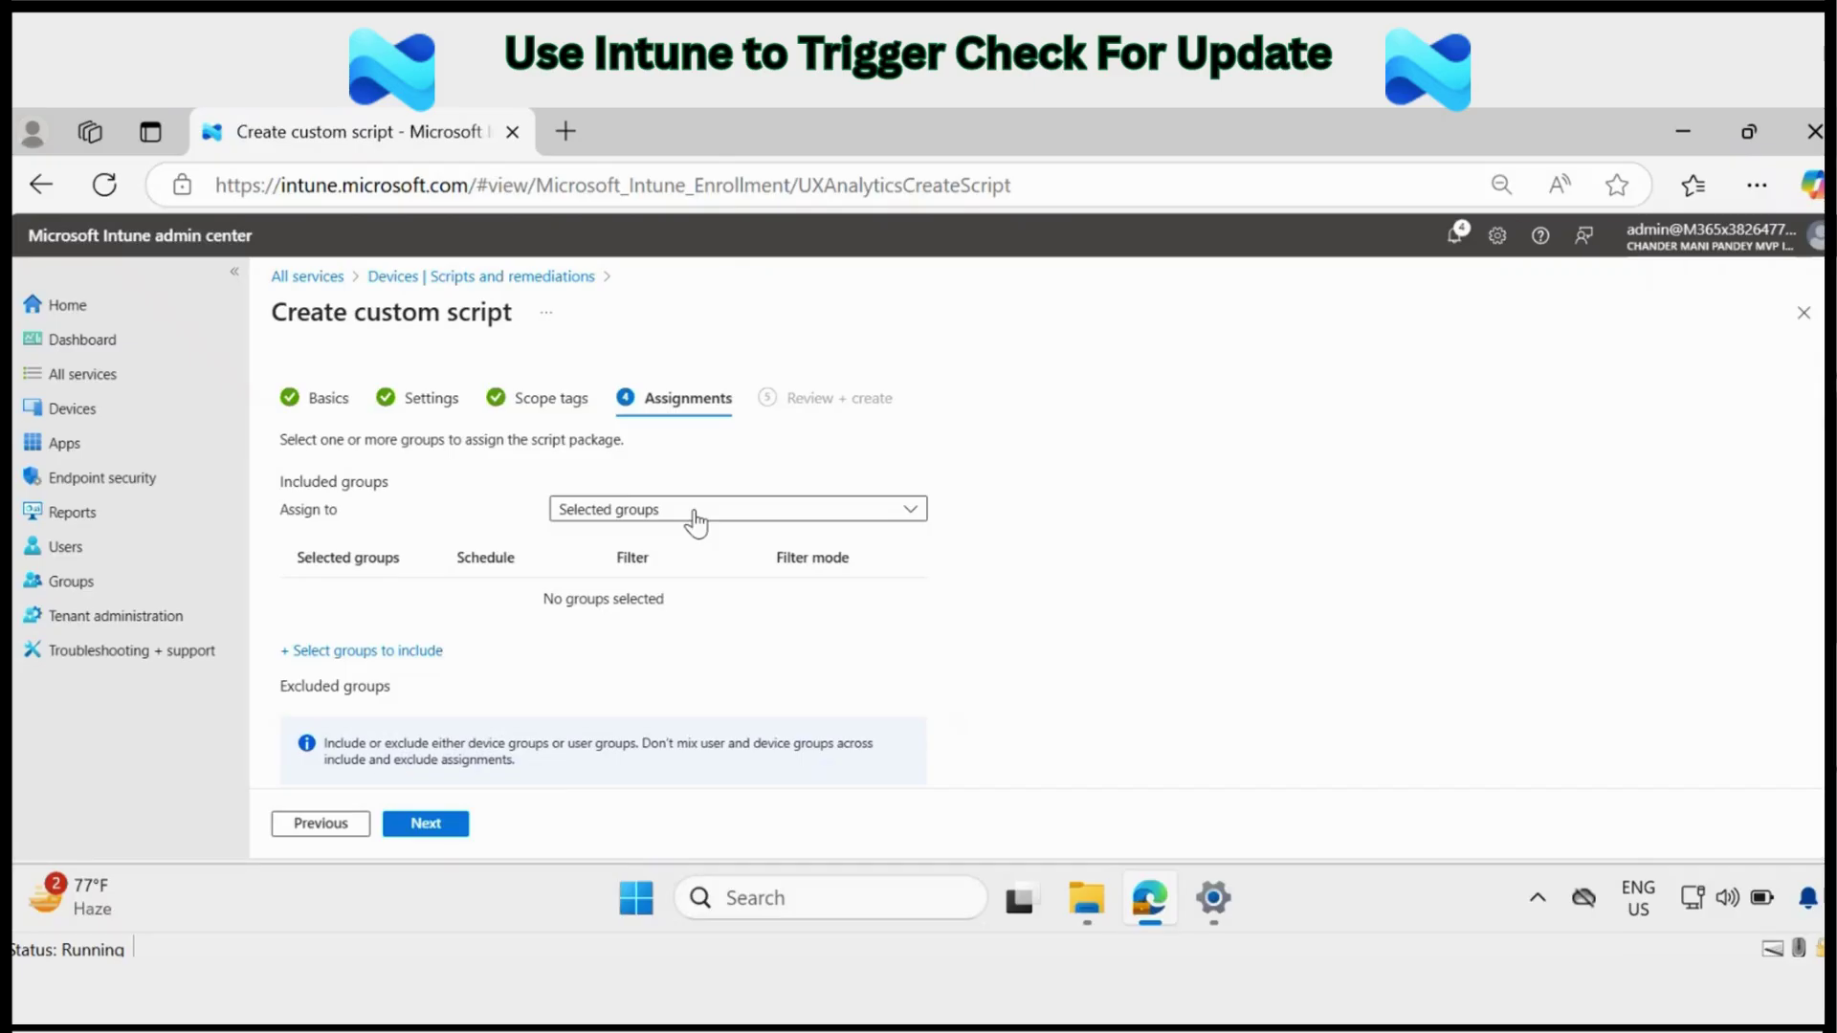
{"action": "left_click", "coordinate": [440, 827]}
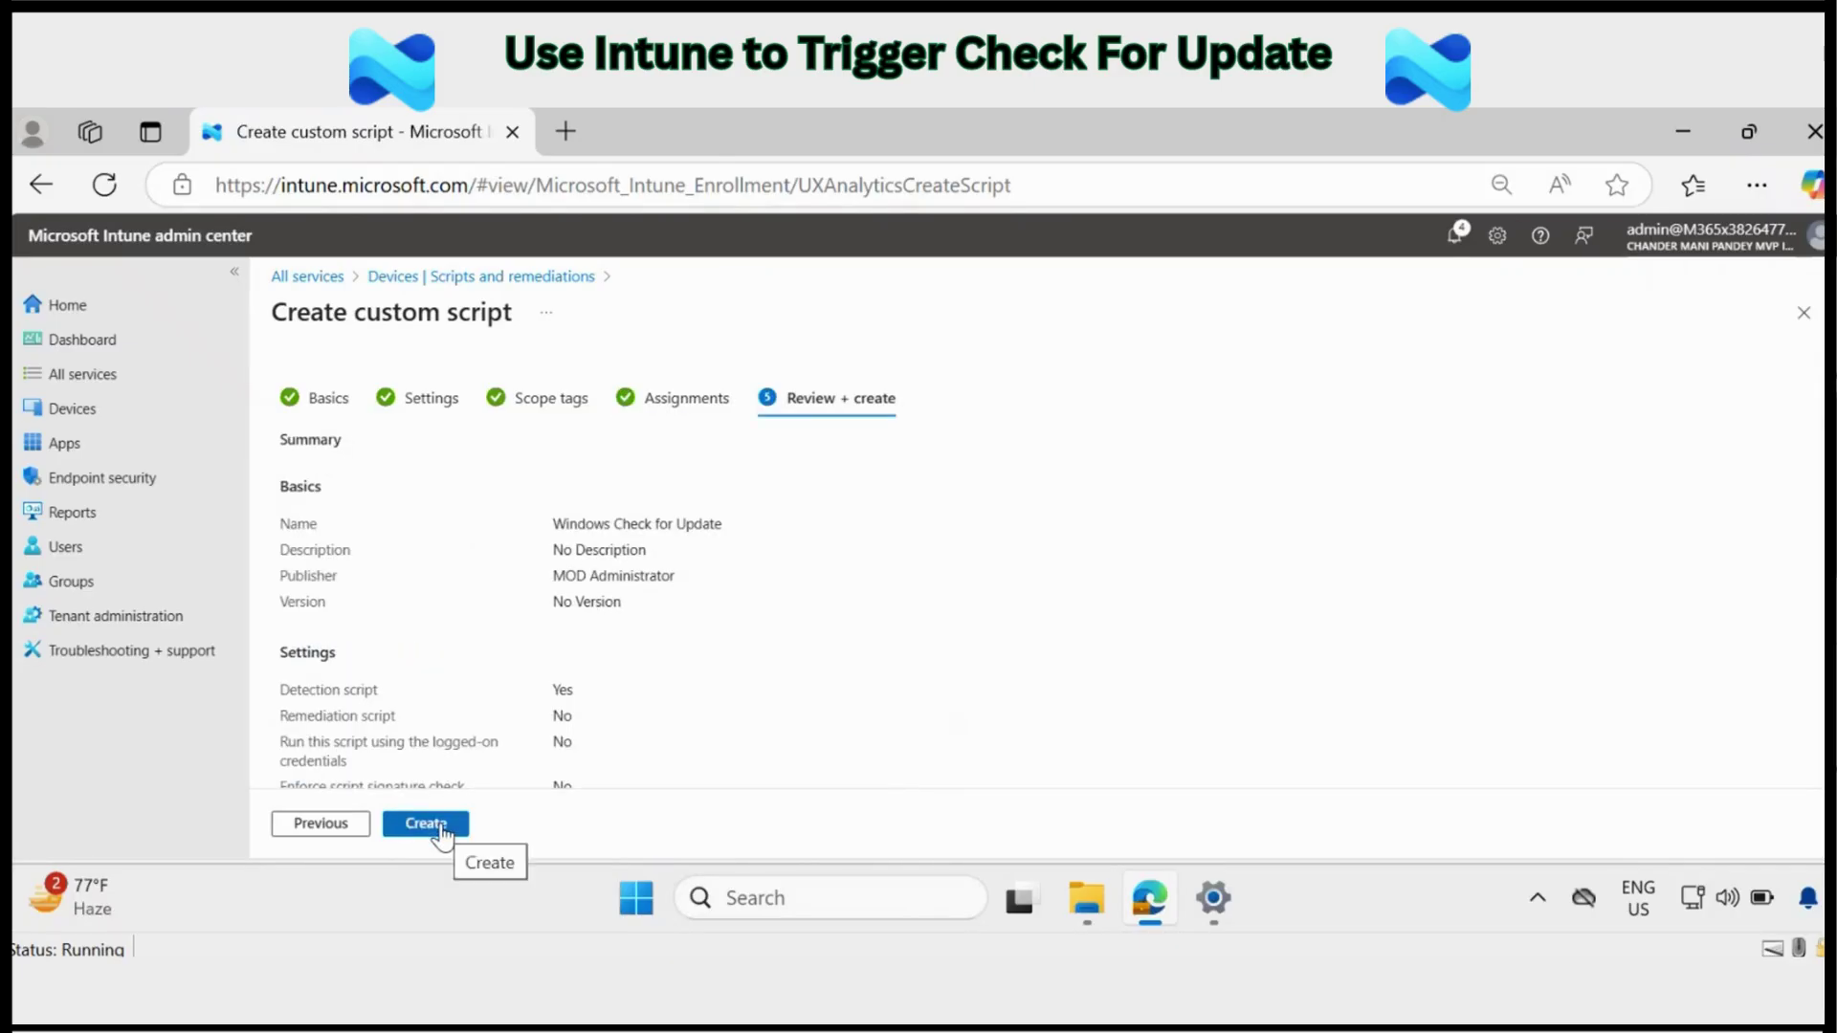
{"action": "left_click", "coordinate": [438, 829]}
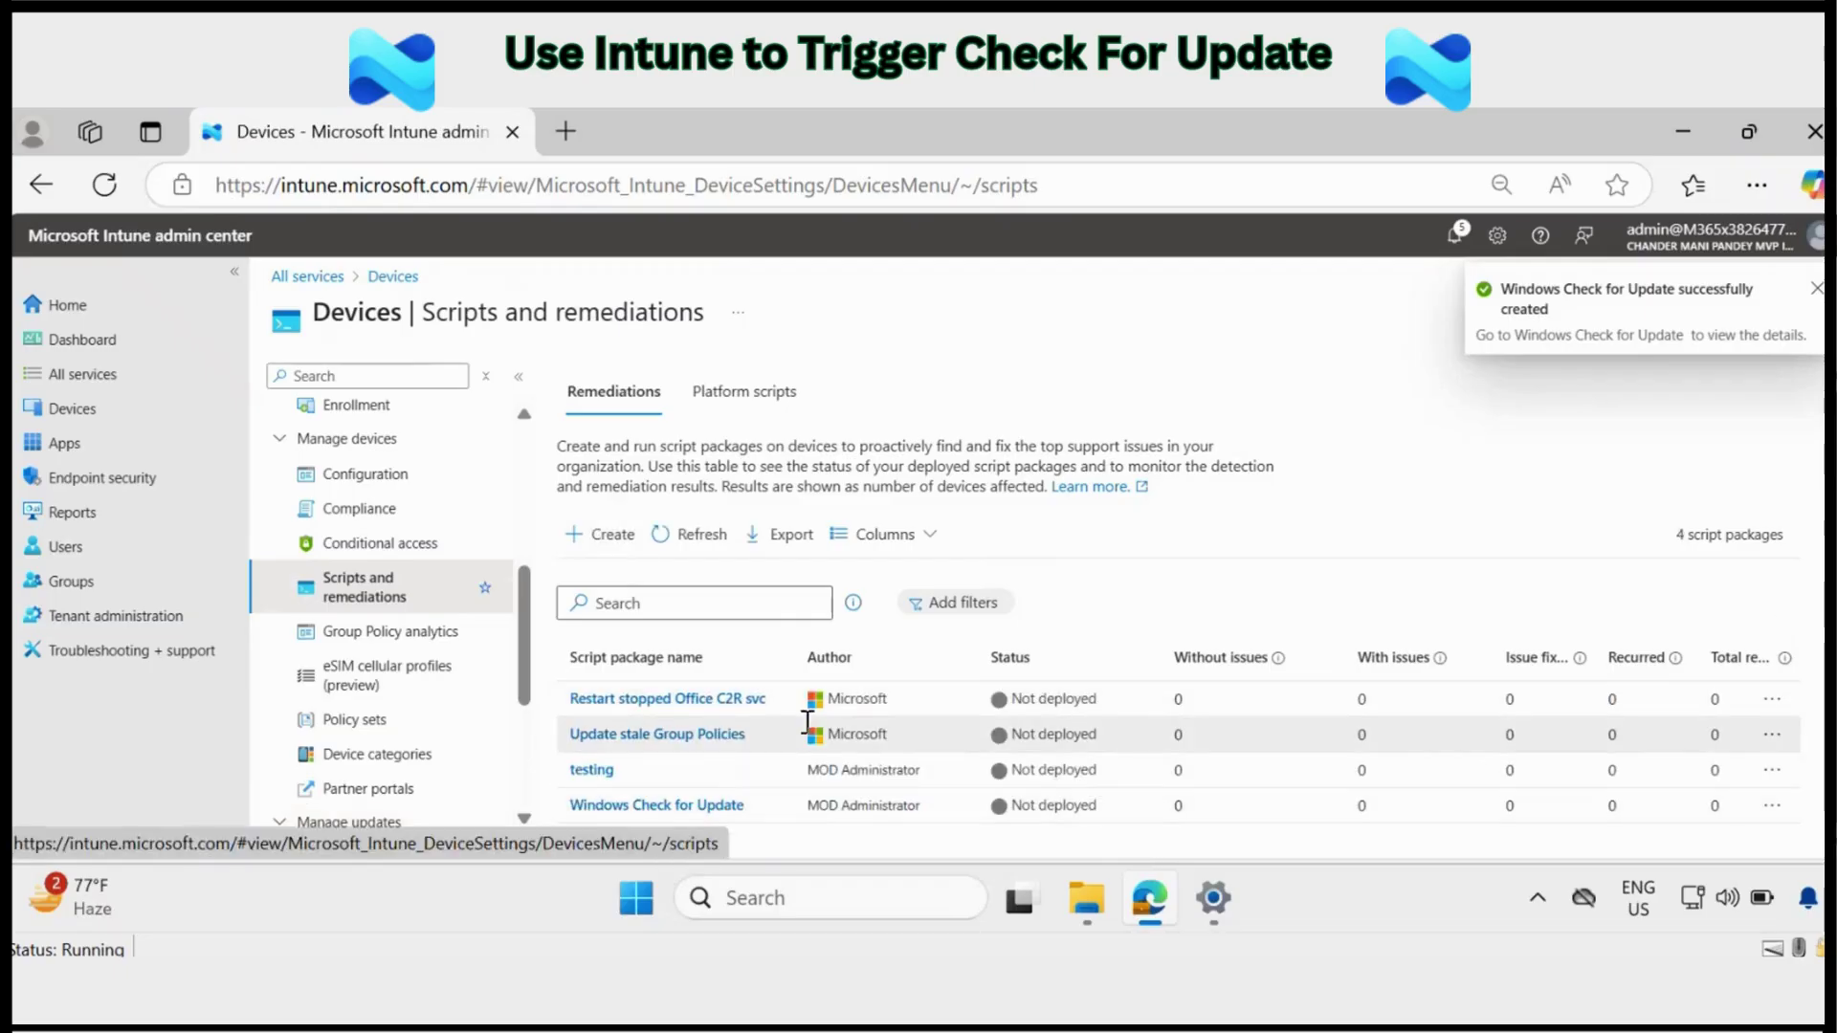
Widen the package name column, return to DEMOLAB-0436023's overview, and show its extra device actions.
{"action": "left_click_drag", "start_coordinate": [795, 655], "coordinate": [967, 648]}
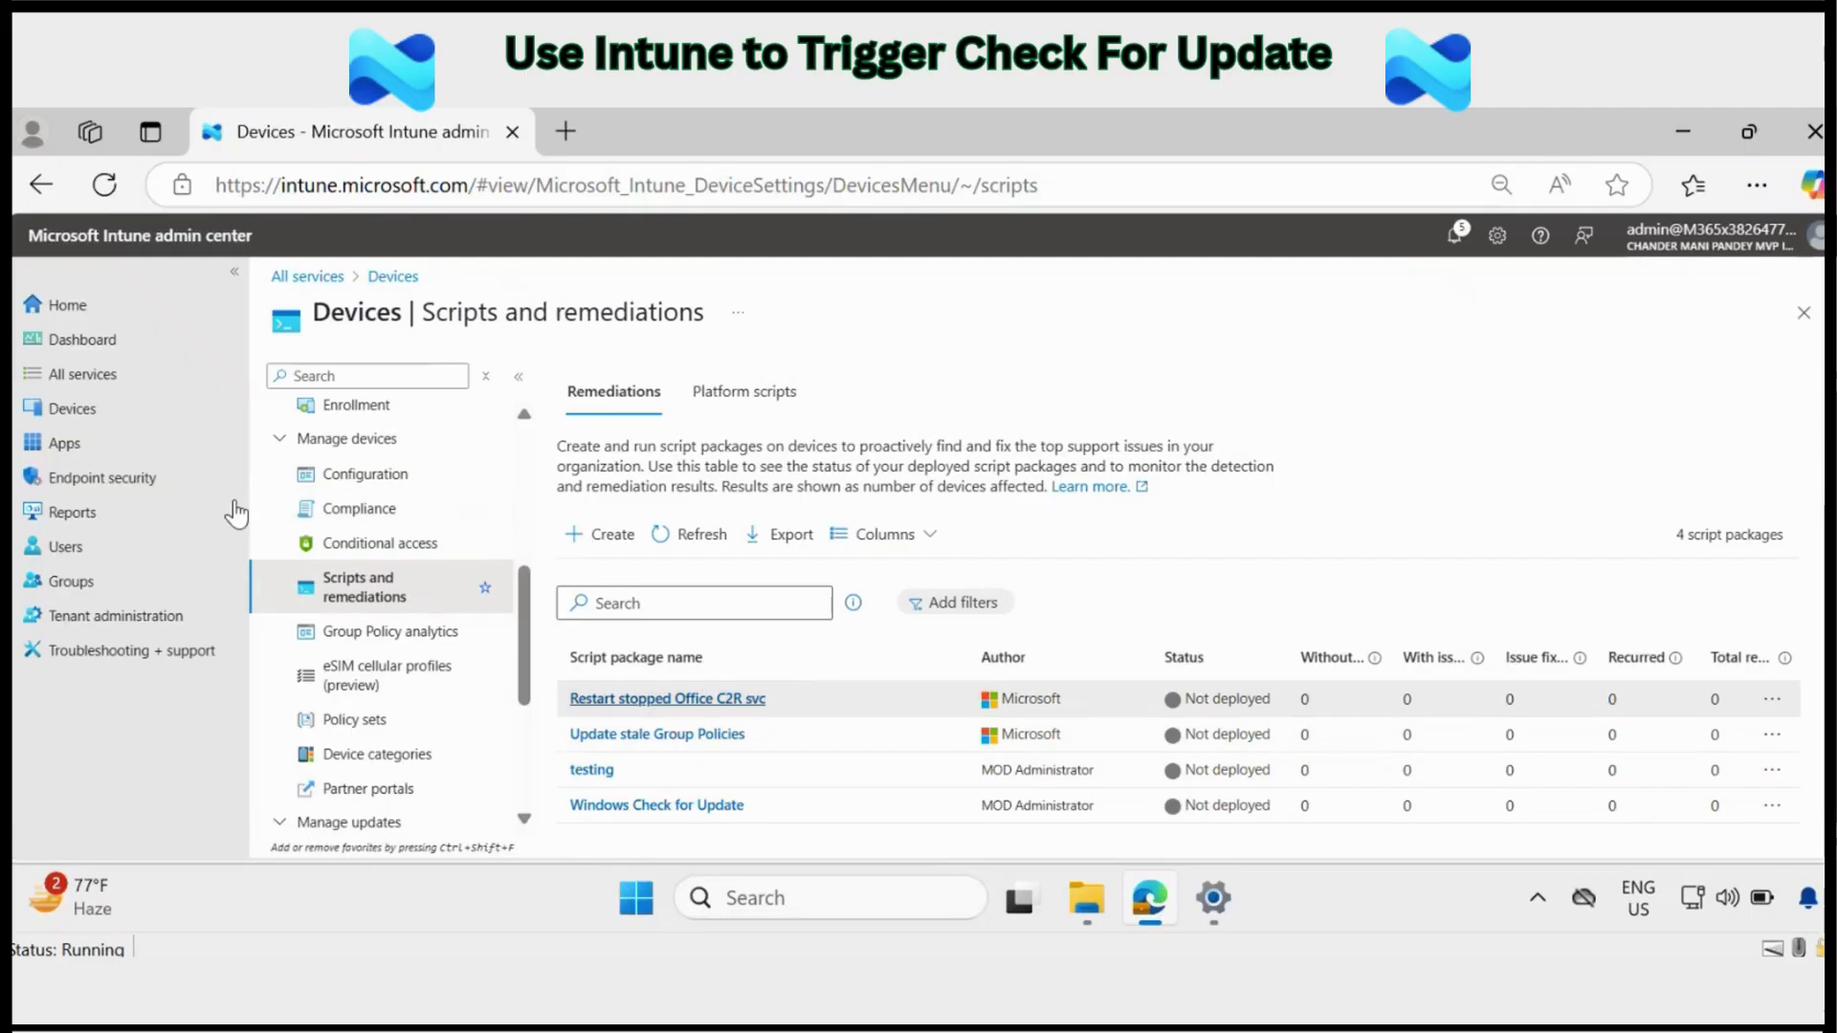
{"action": "left_click", "coordinate": [81, 417]}
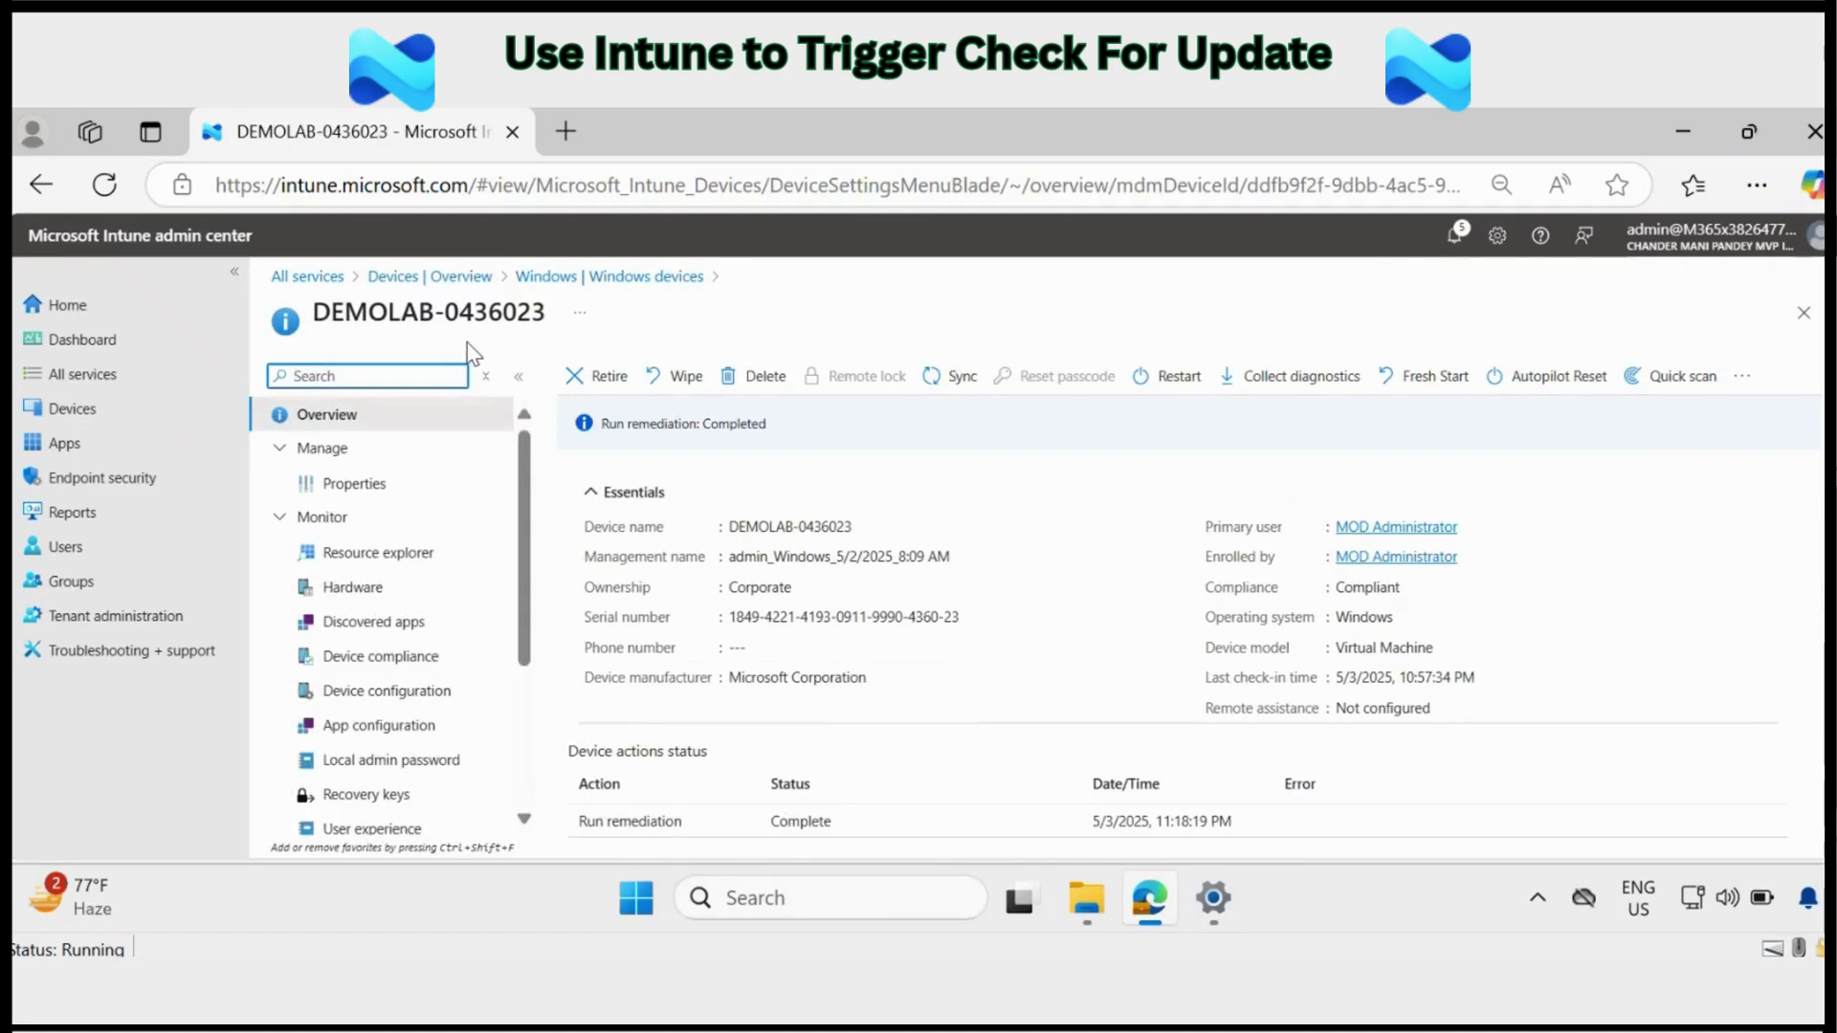
{"action": "left_click", "coordinate": [1742, 386]}
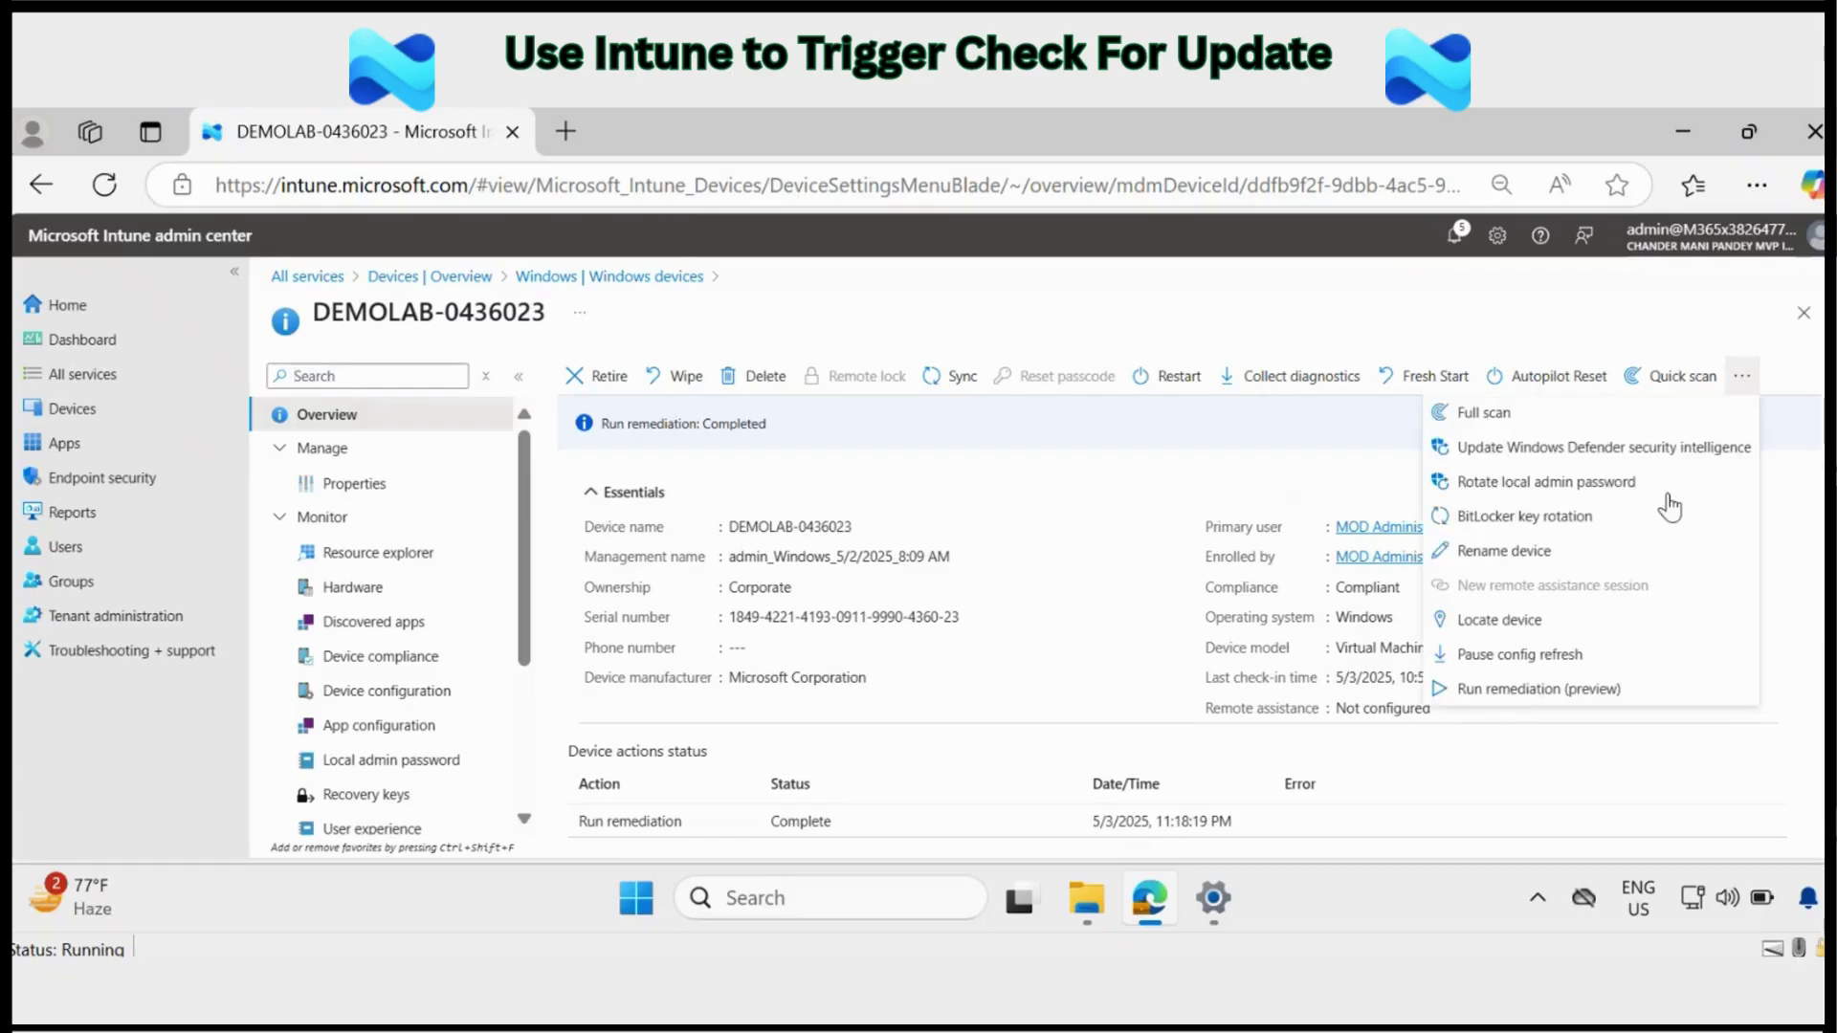
Choose Run remediation (preview) on DEMOLAB-0436023, select Windows Check for Update, and restore the browser window.
{"action": "left_click", "coordinate": [1510, 690]}
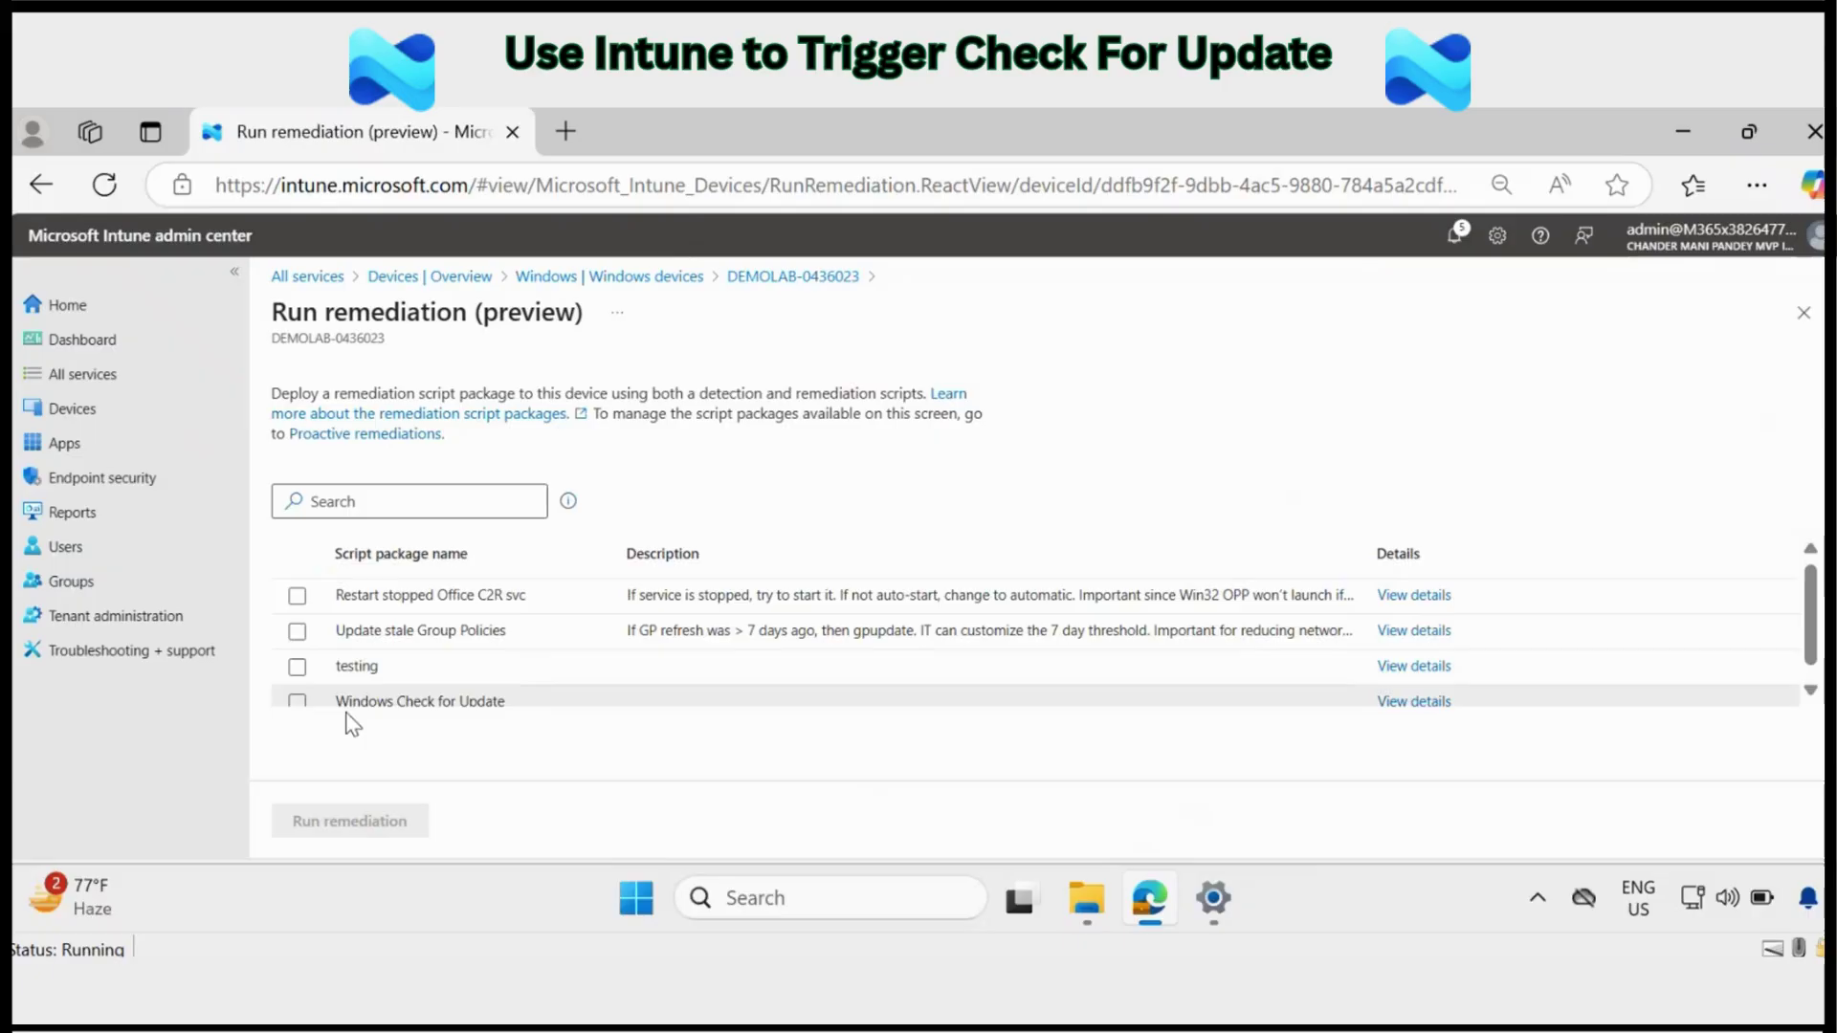
{"action": "scroll", "coordinate": [1811, 617], "scroll_direction": "down", "scroll_amount": 1}
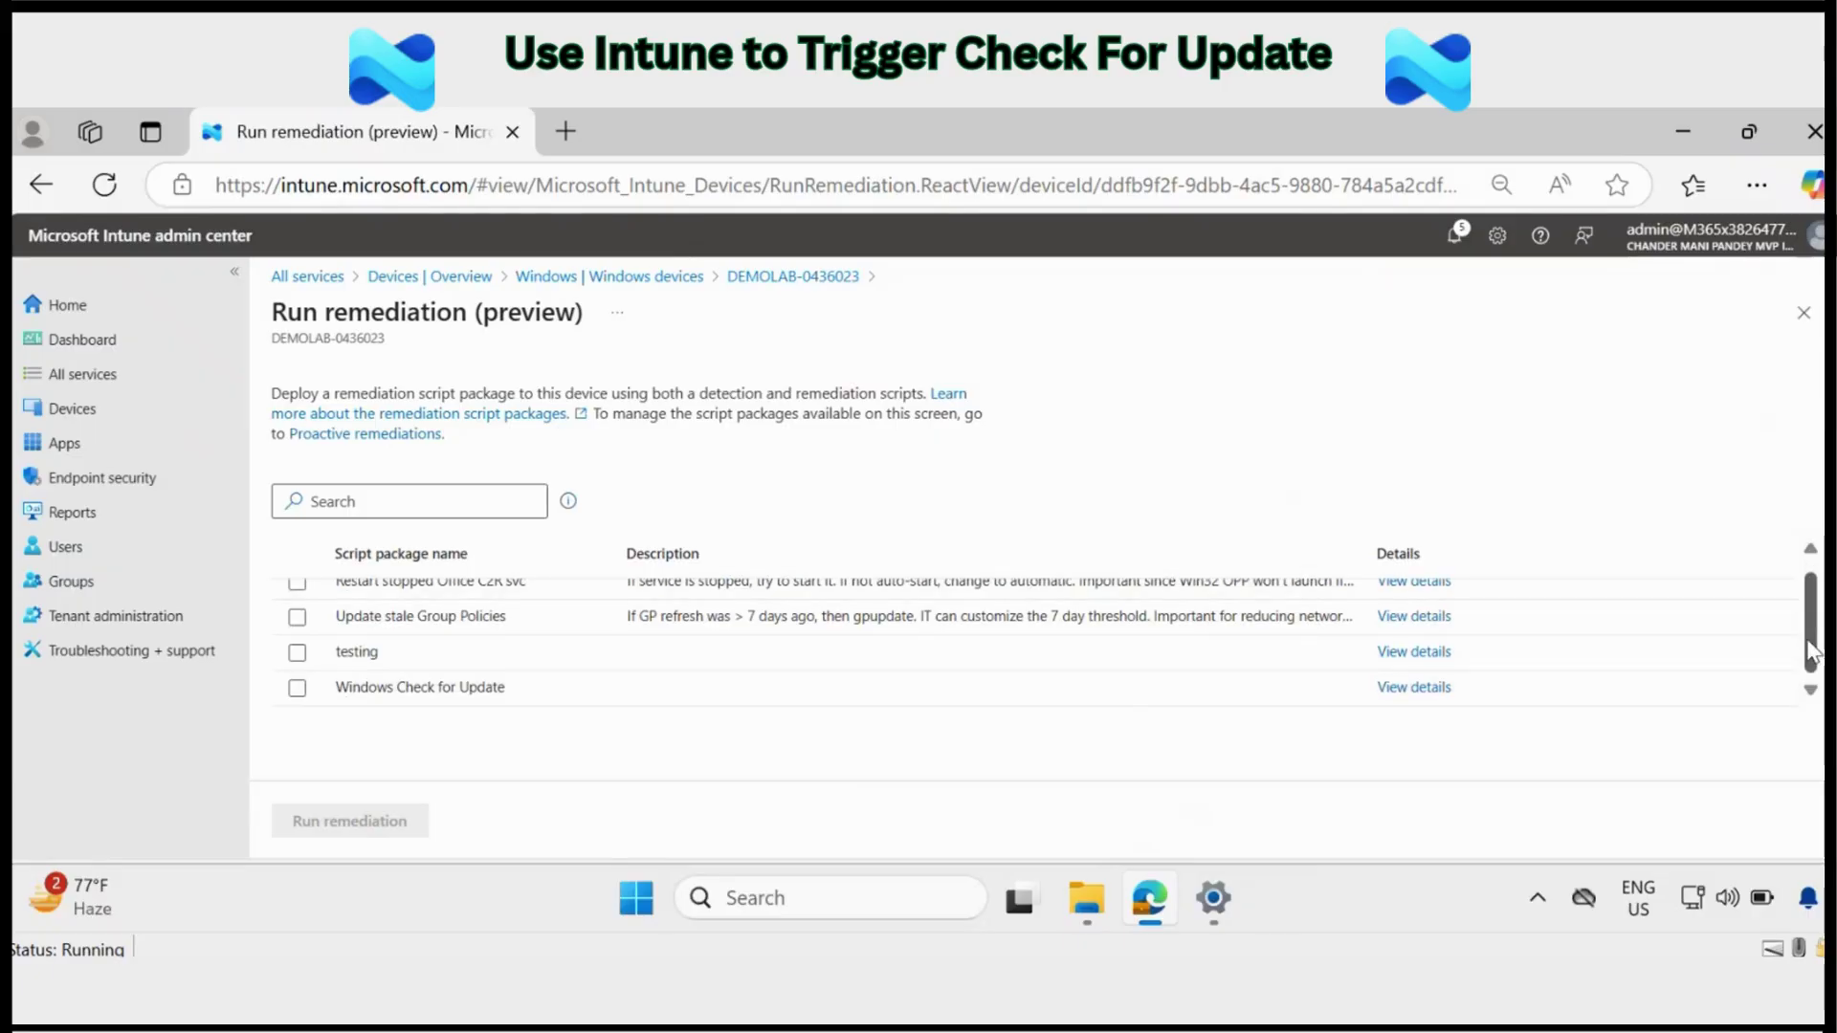
{"action": "left_click", "coordinate": [298, 690]}
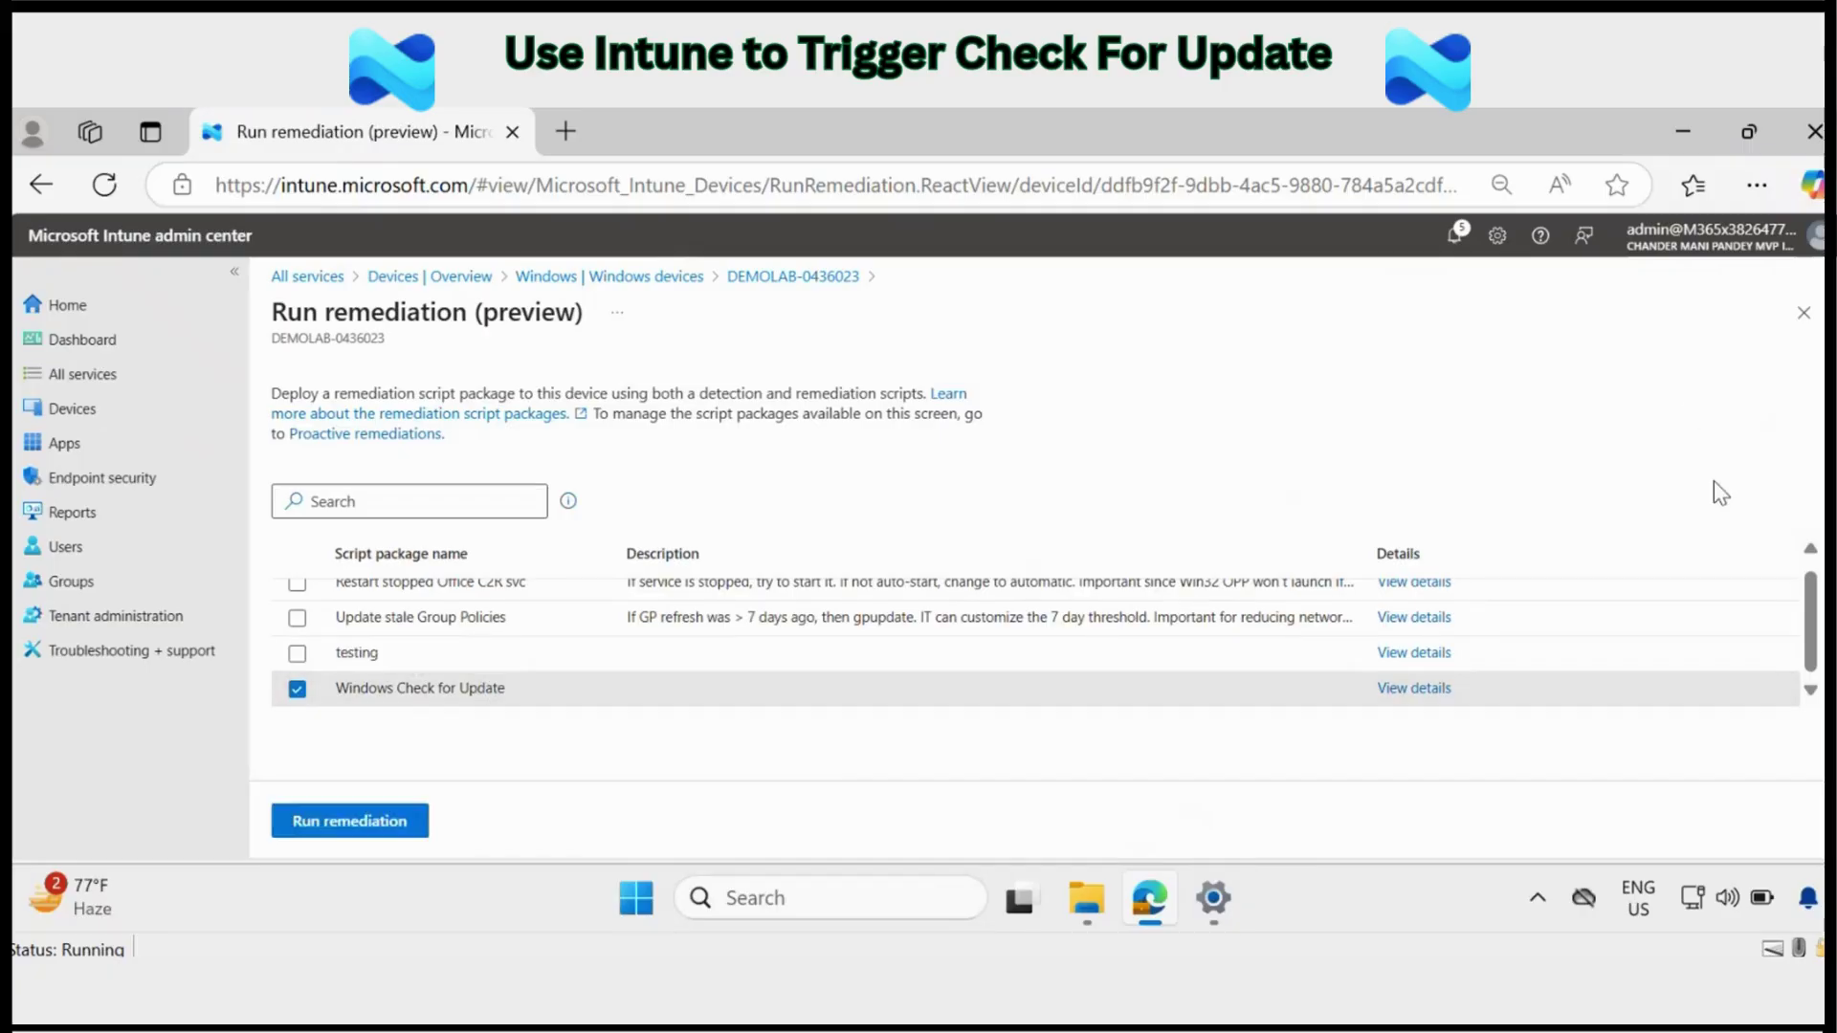
{"action": "double_click", "coordinate": [1575, 136]}
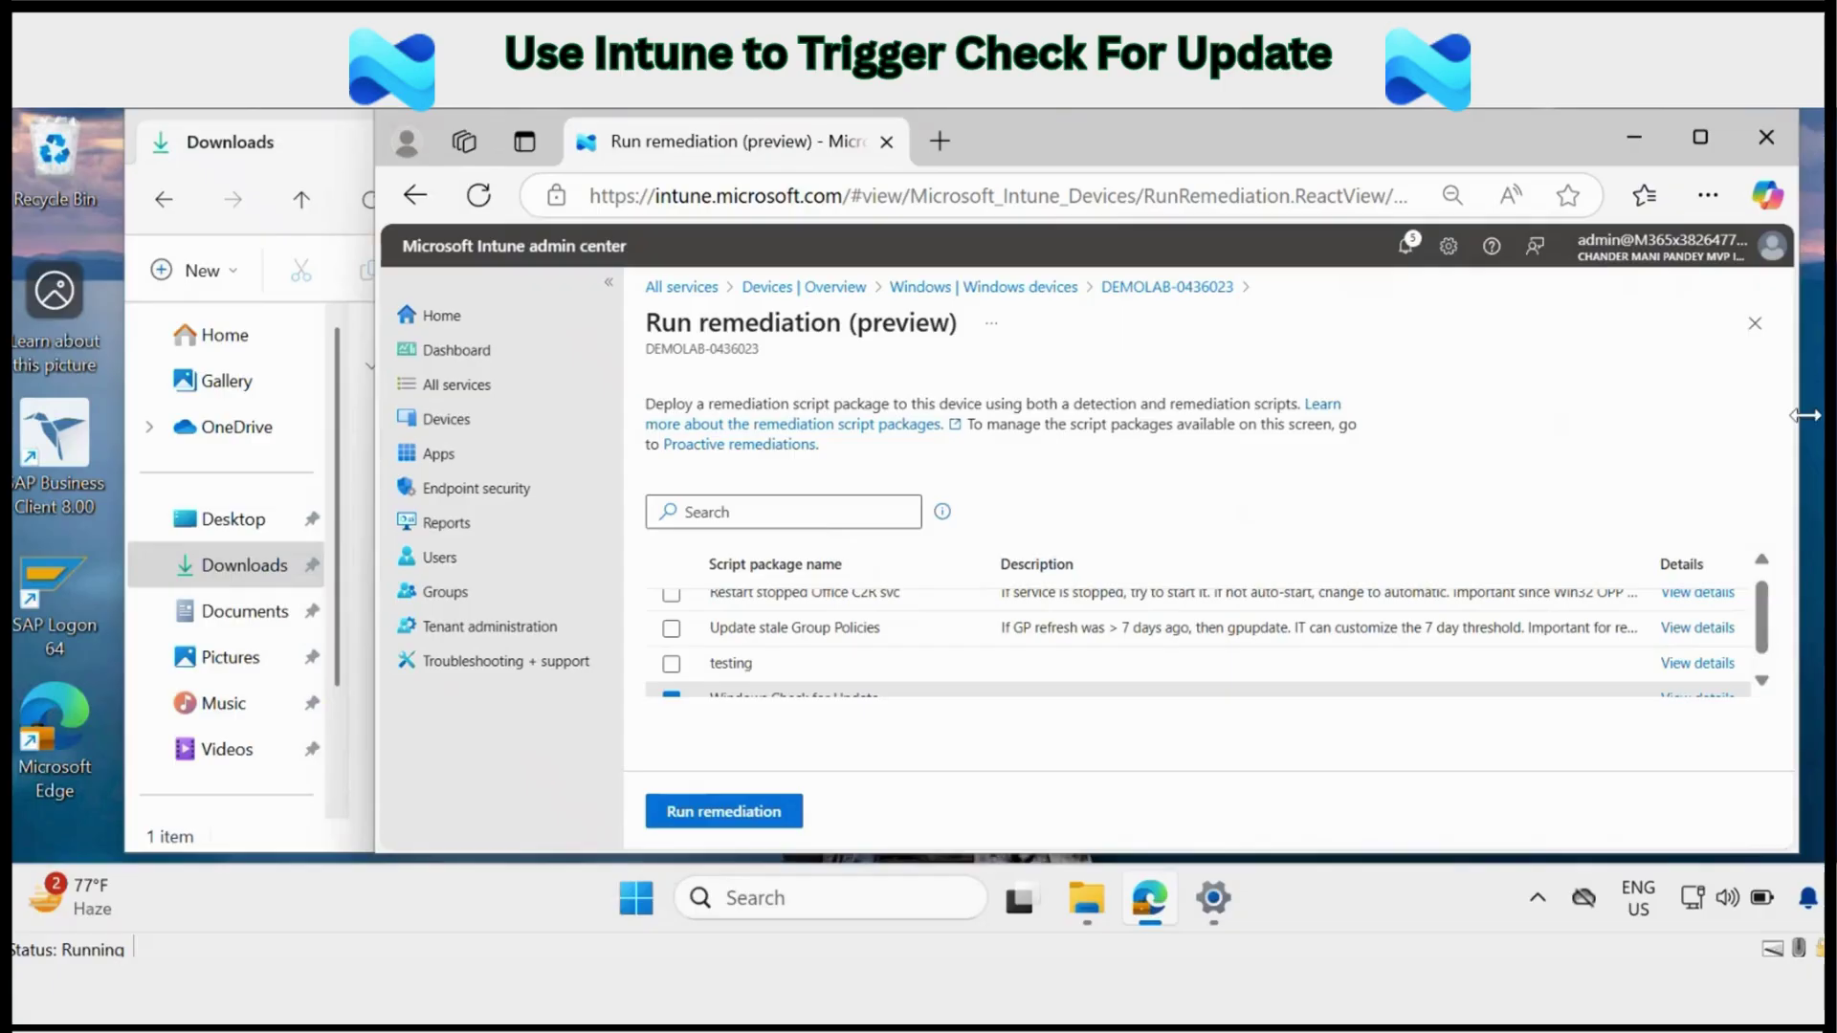
Narrow Edge, move it to the screen's left side, and minimize File Explorer.
{"action": "left_click_drag", "start_coordinate": [1799, 421], "coordinate": [1272, 287]}
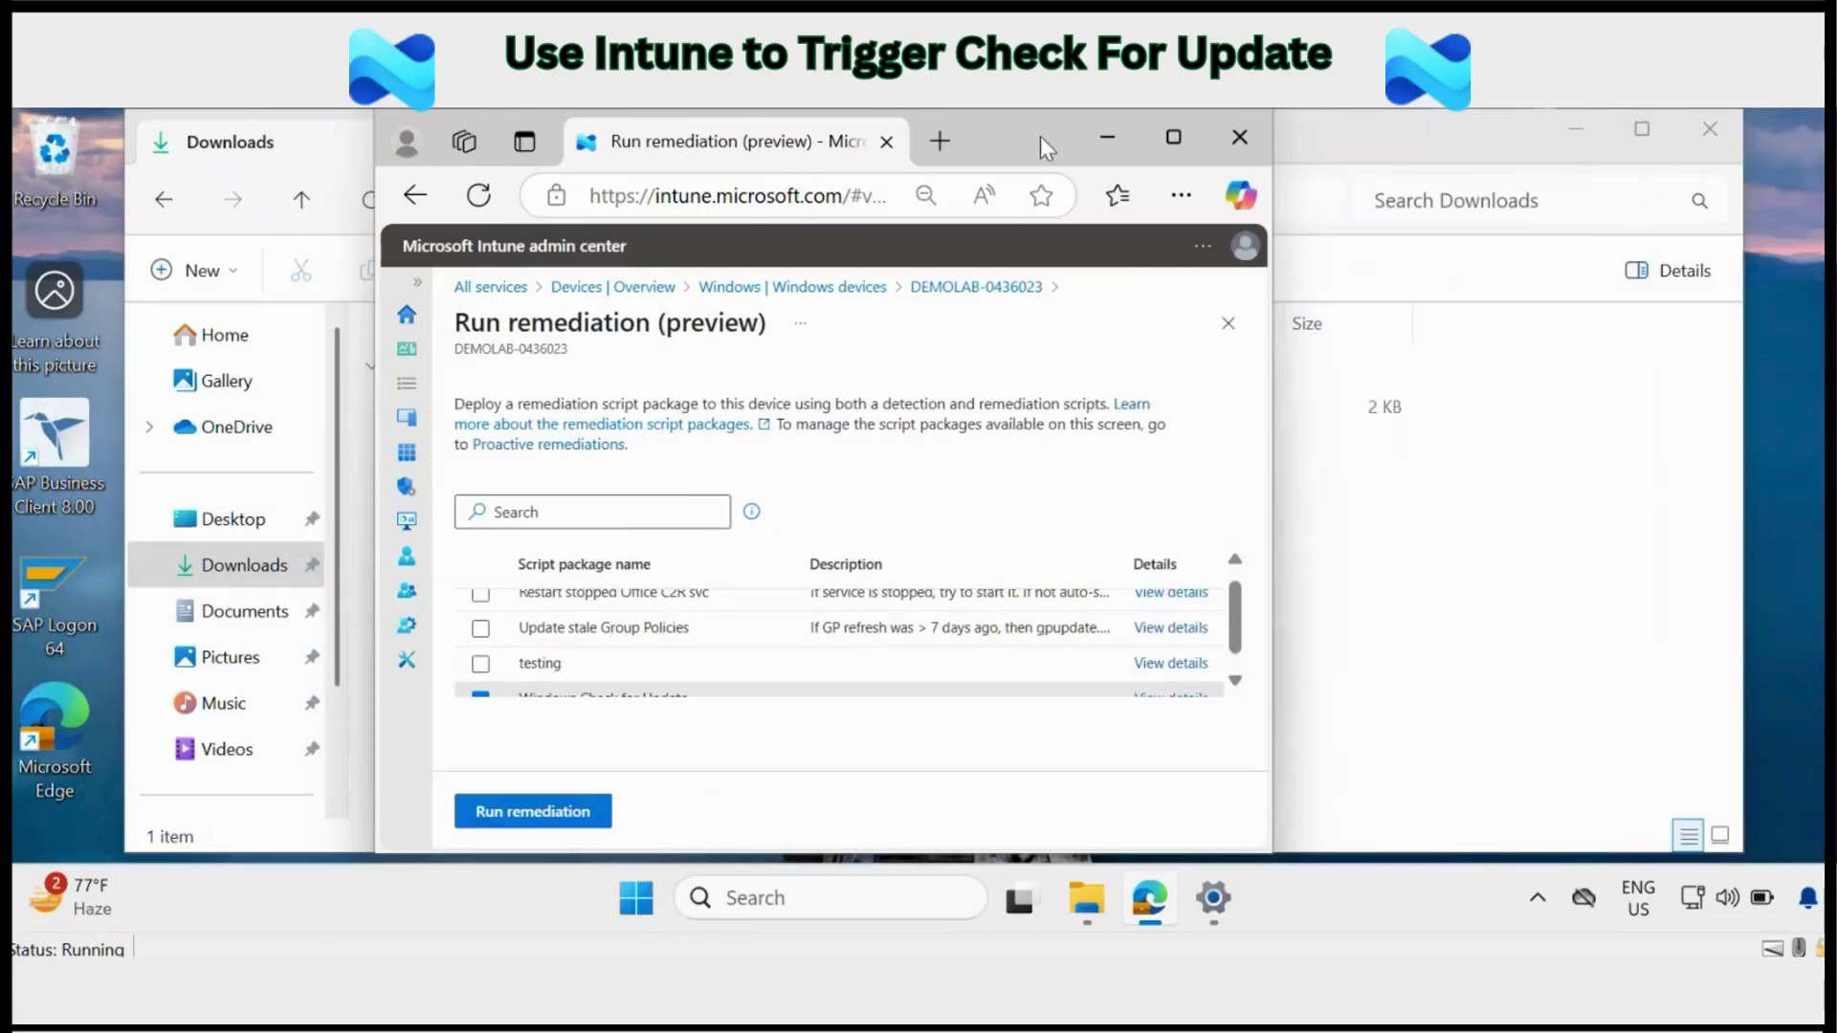
{"action": "left_click_drag", "start_coordinate": [1037, 140], "coordinate": [677, 135]}
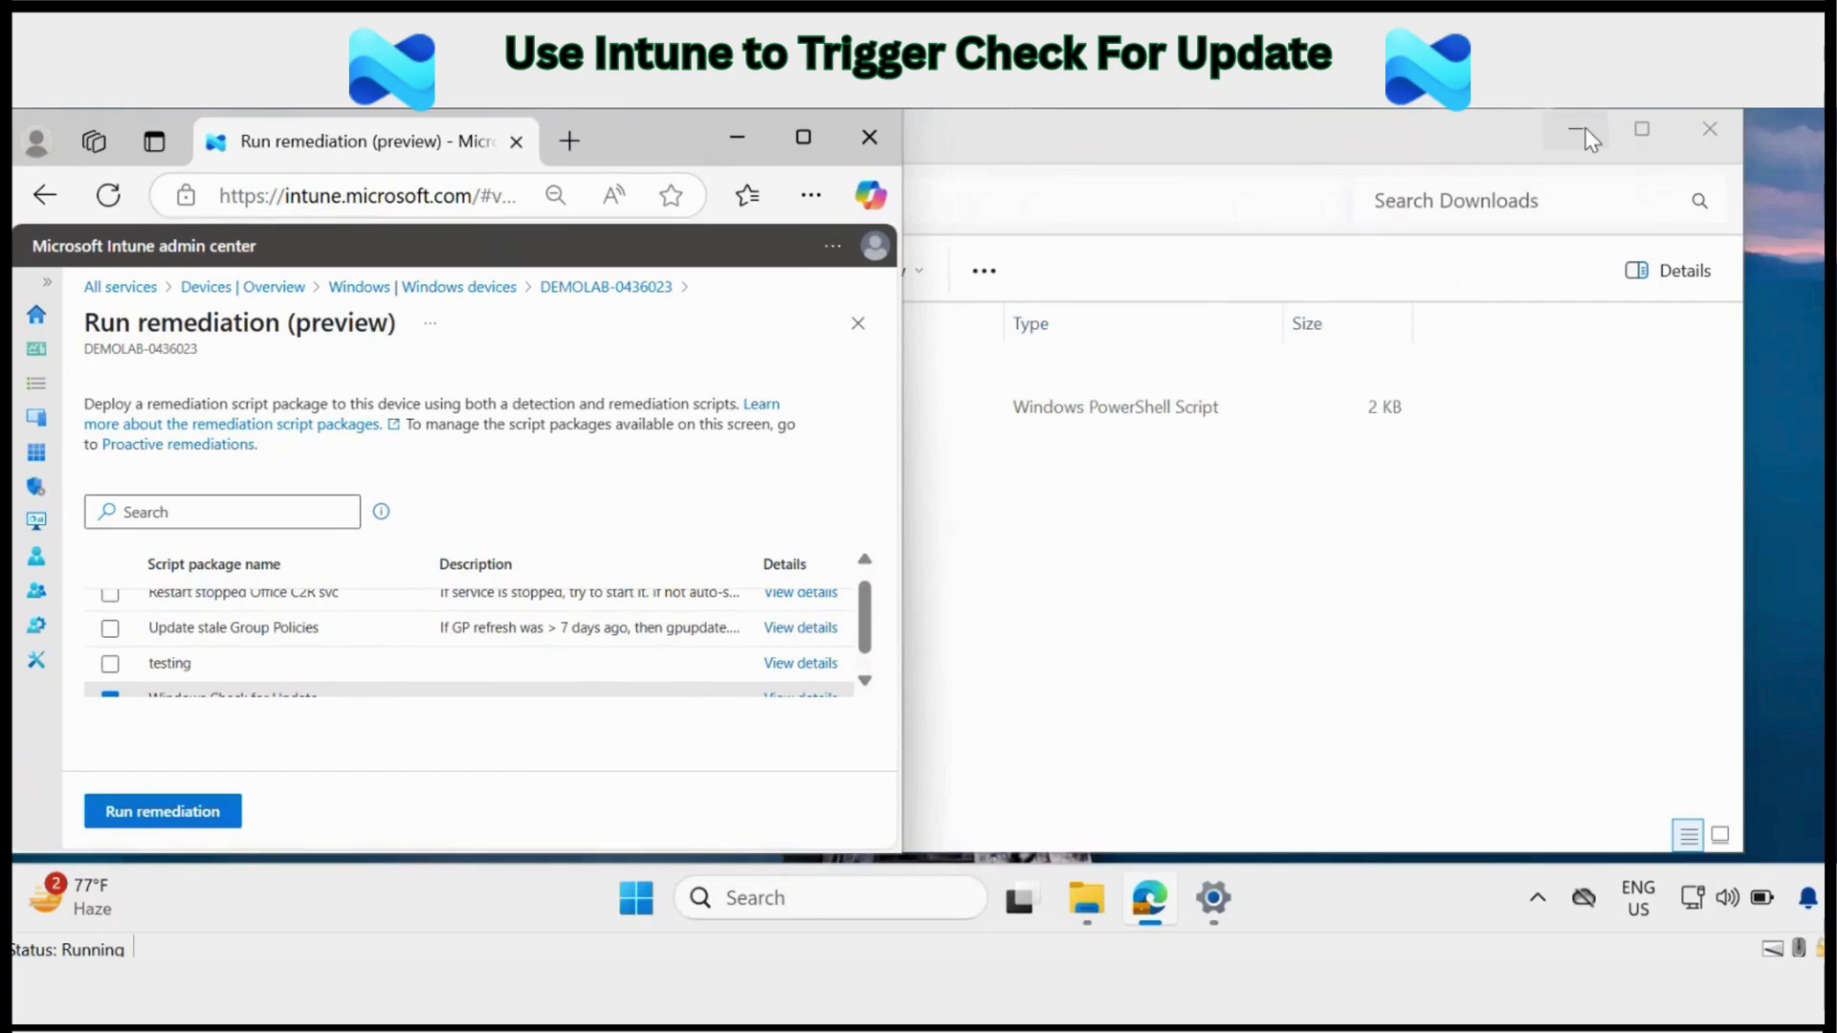
{"action": "left_click", "coordinate": [1576, 128]}
Place Windows Update settings on the right beside the Intune page, showing last checked 11:30 PM.
{"action": "left_click", "coordinate": [1211, 909]}
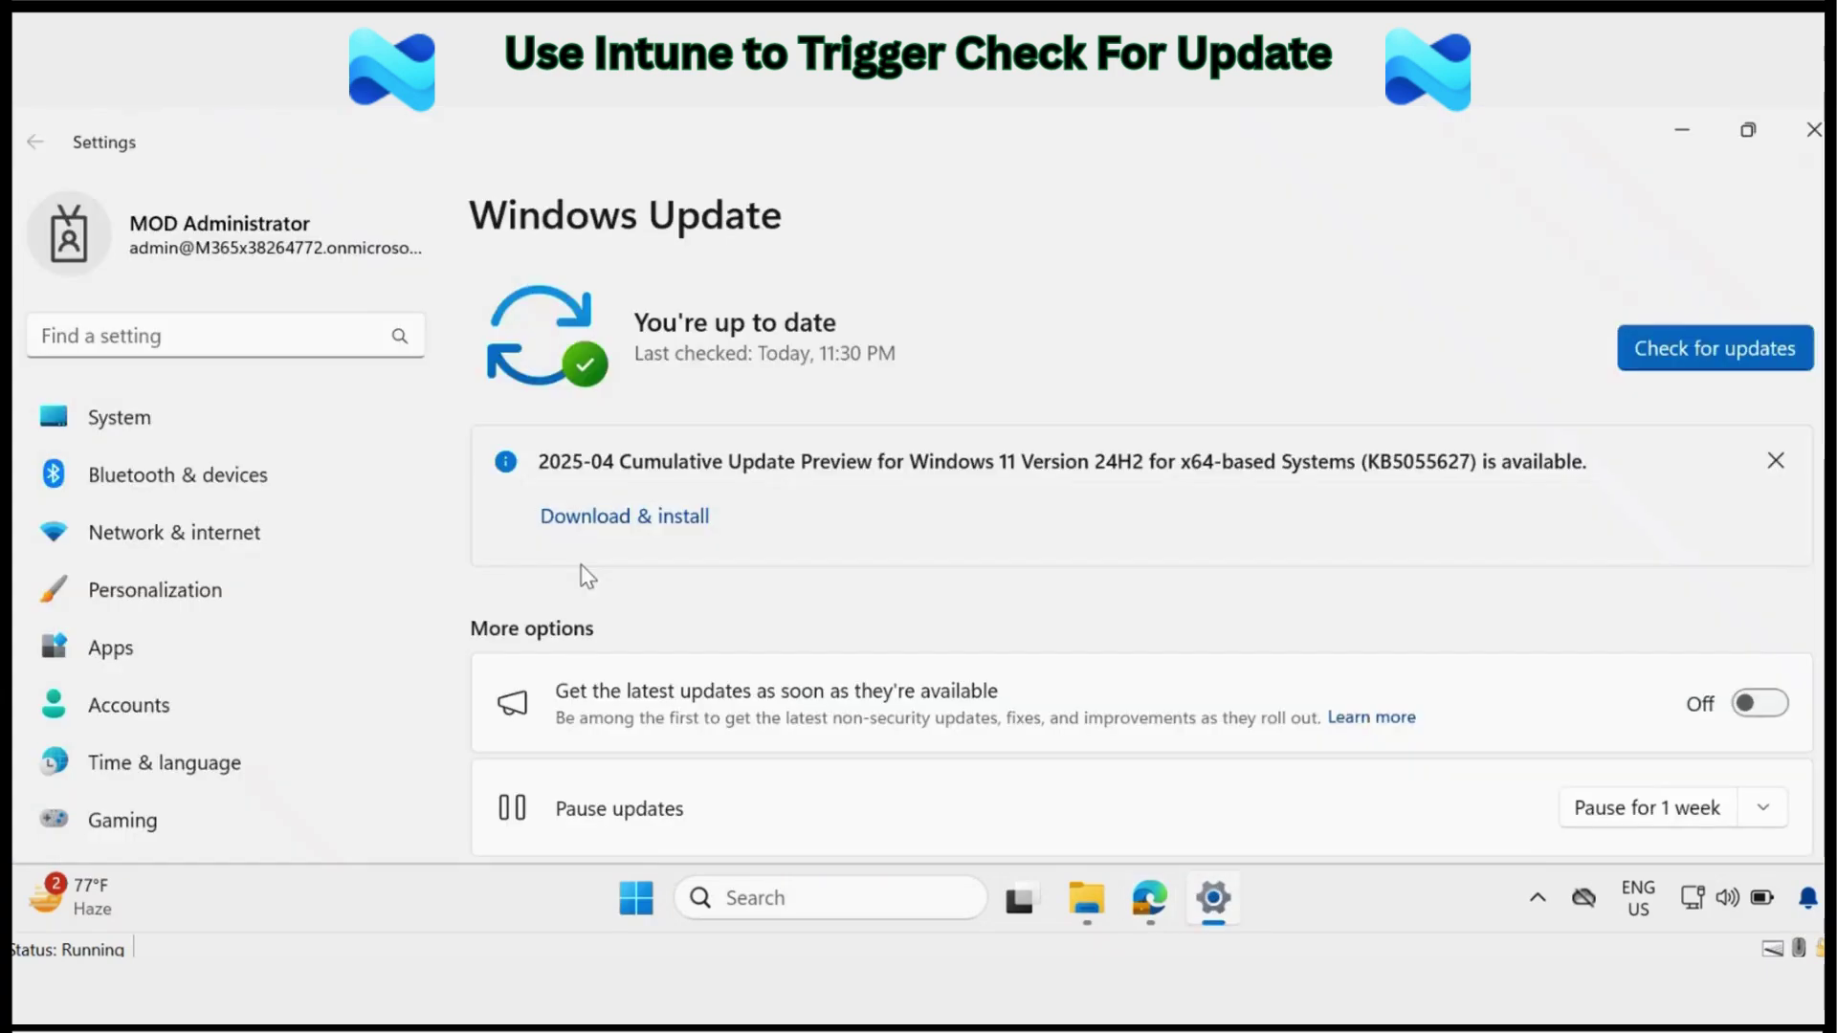
{"action": "left_click", "coordinate": [1747, 130]}
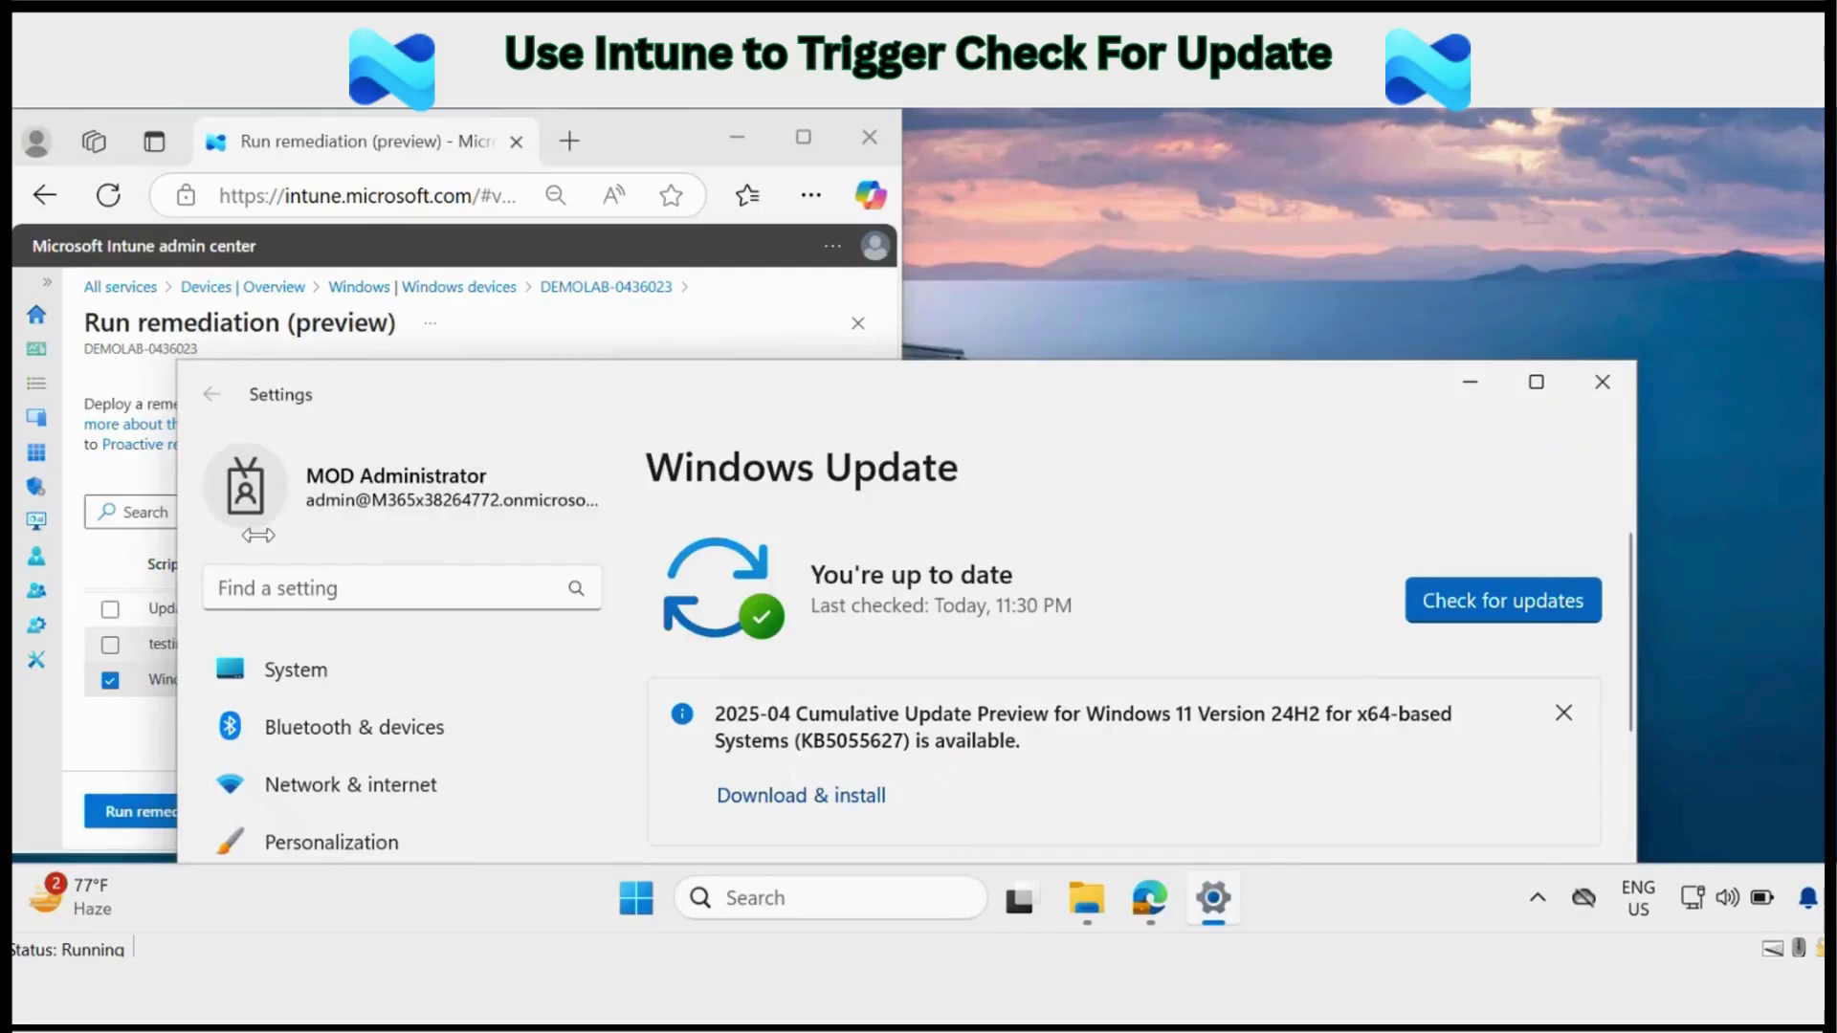
{"action": "left_click_drag", "start_coordinate": [672, 381], "coordinate": [1022, 164]}
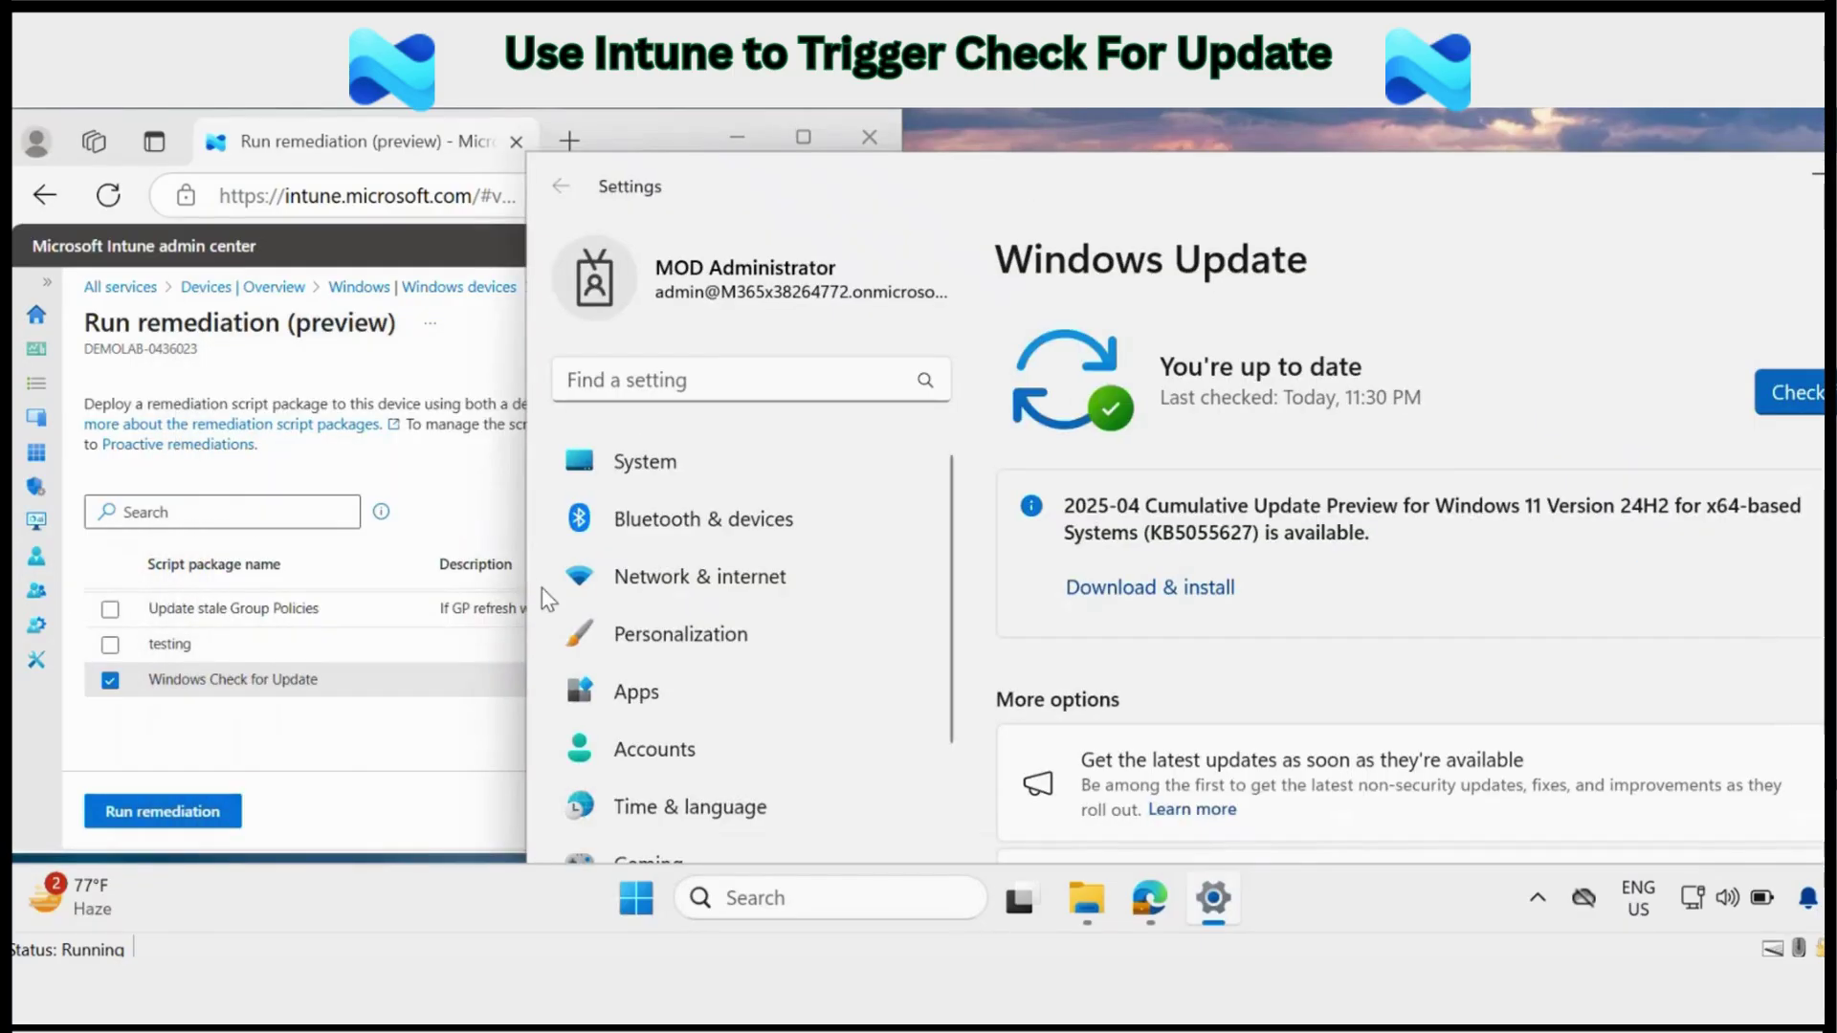
{"action": "left_click_drag", "start_coordinate": [534, 587], "coordinate": [1149, 422]}
{"action": "left_click_drag", "start_coordinate": [1560, 160], "coordinate": [1285, 142]}
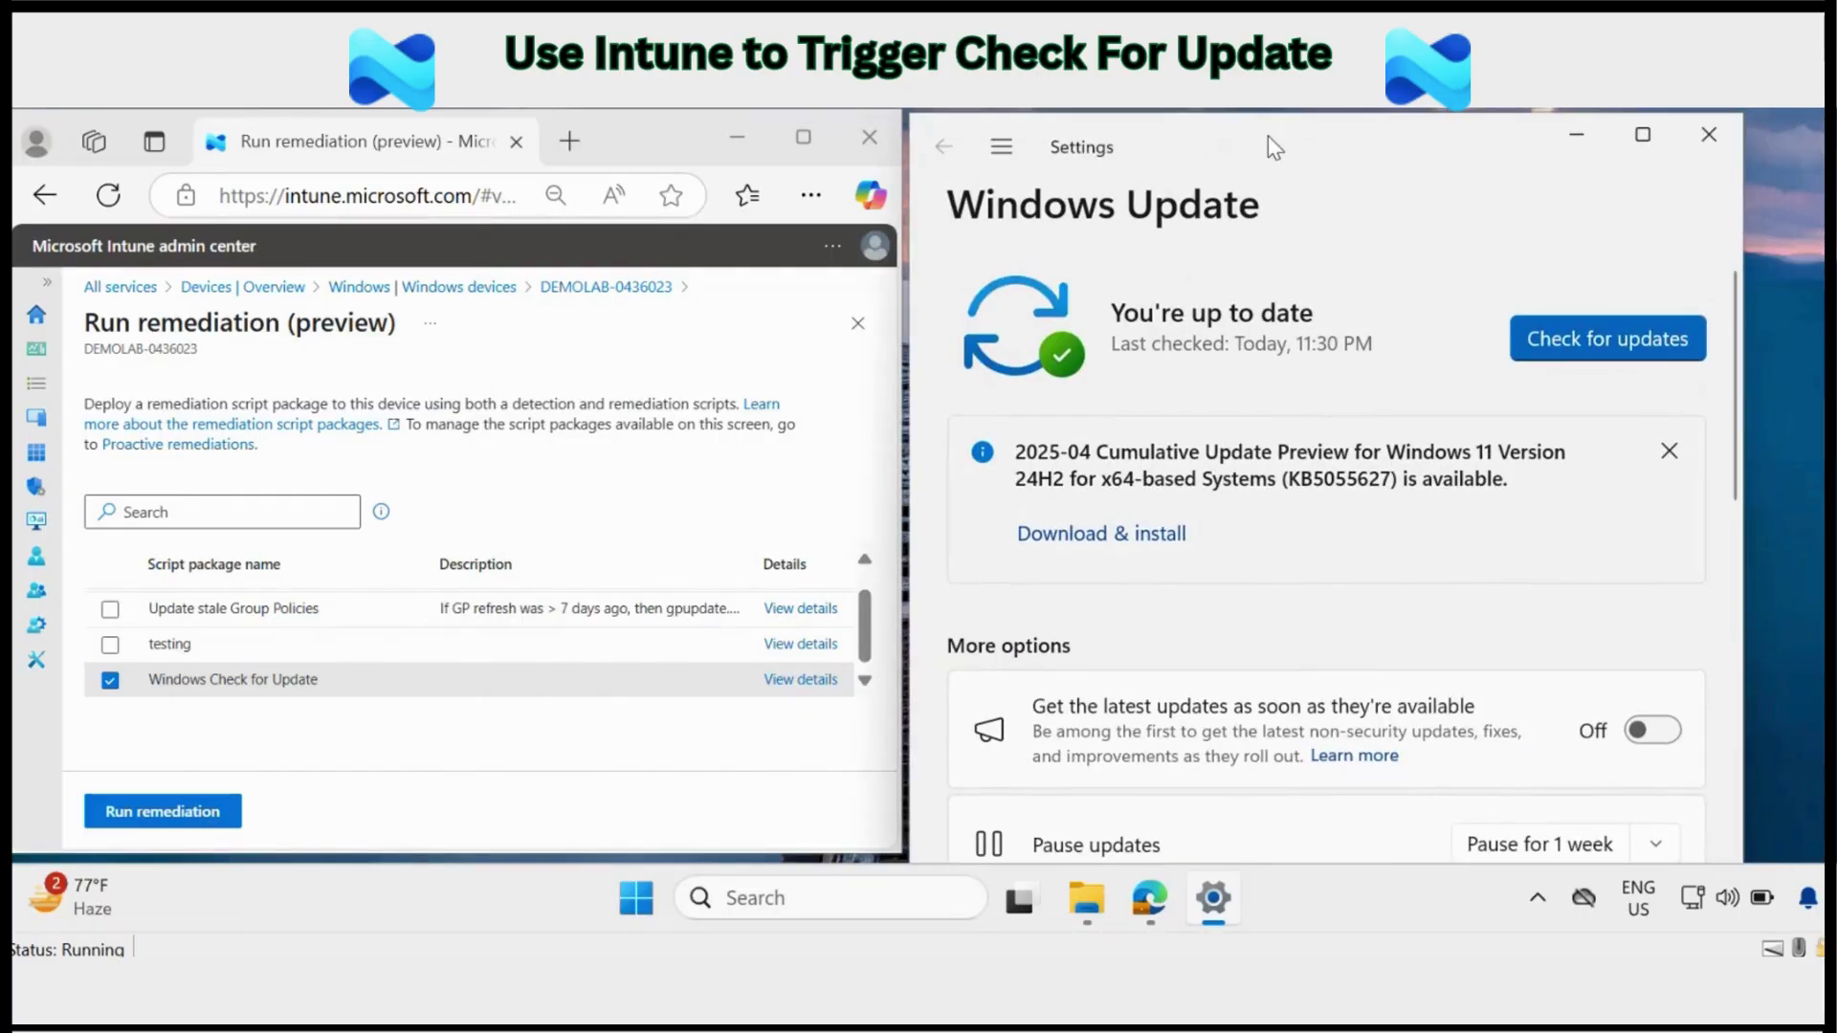
{"action": "left_click_drag", "start_coordinate": [1745, 592], "coordinate": [1815, 572]}
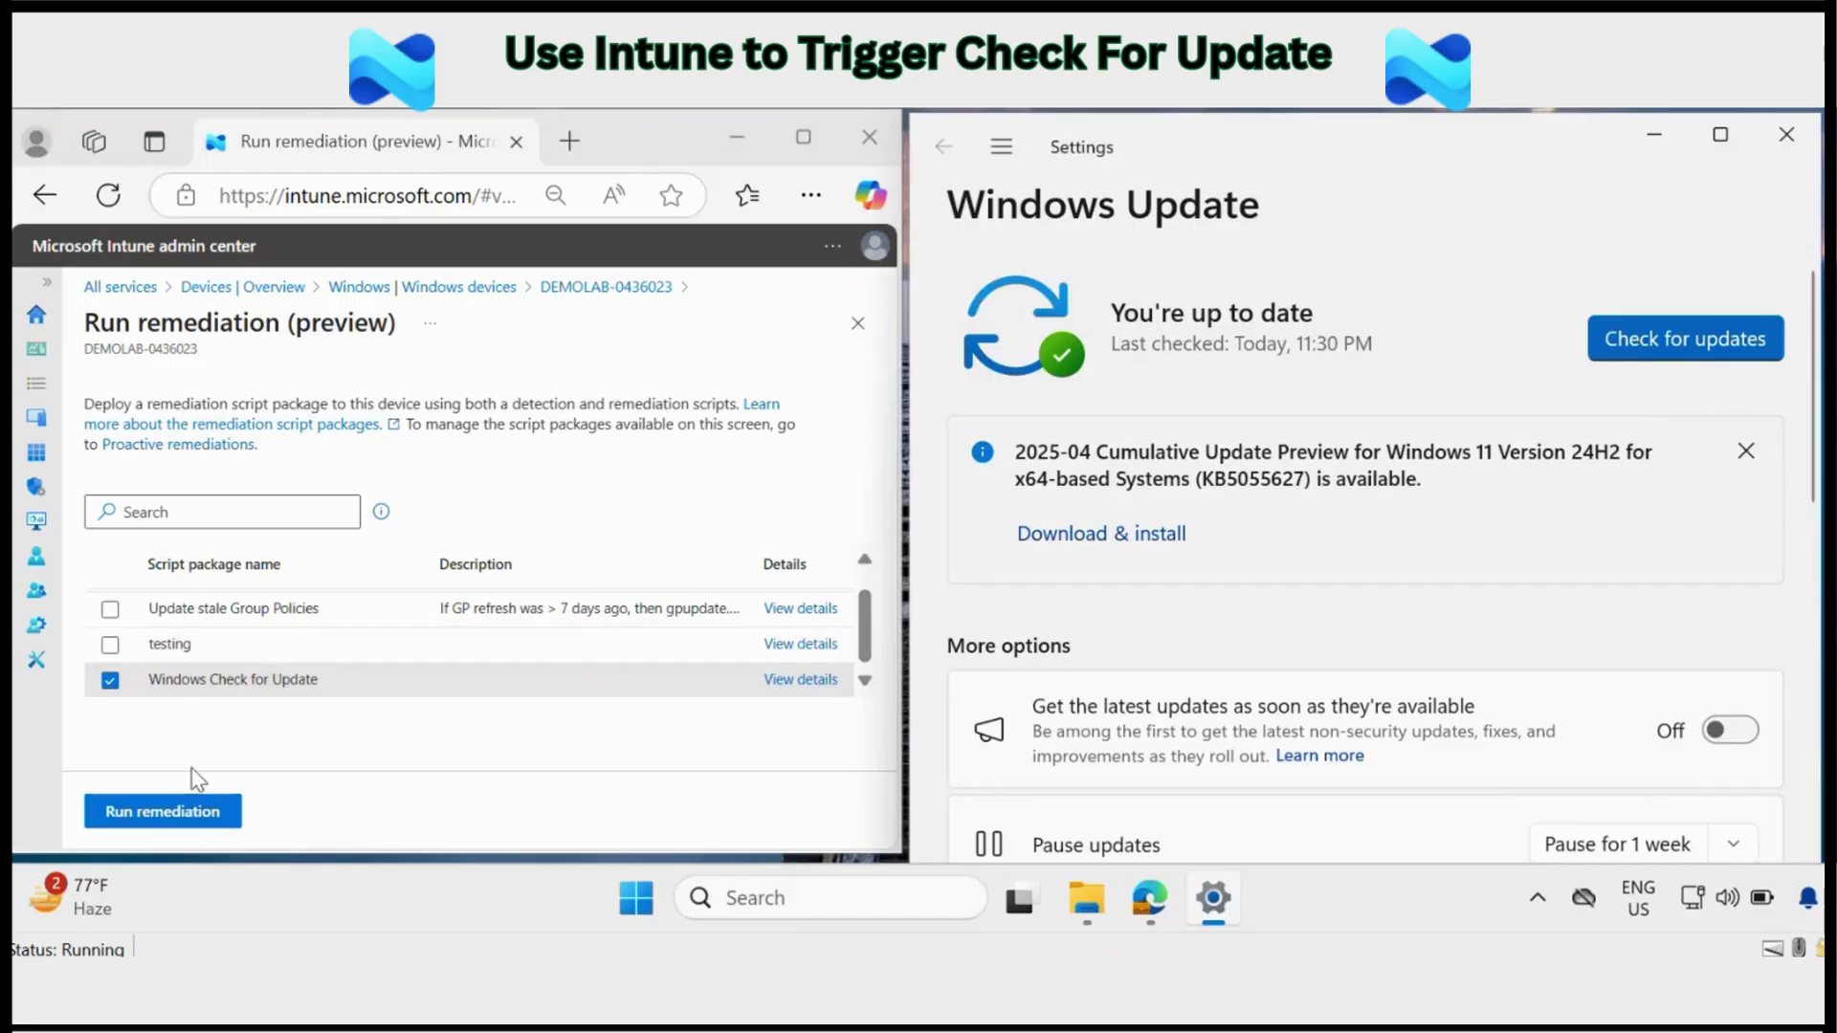
Run the Windows Check for Update remediation on DEMOLAB-0436023, moving the last check to 11:35 PM.
{"action": "left_click", "coordinate": [162, 814]}
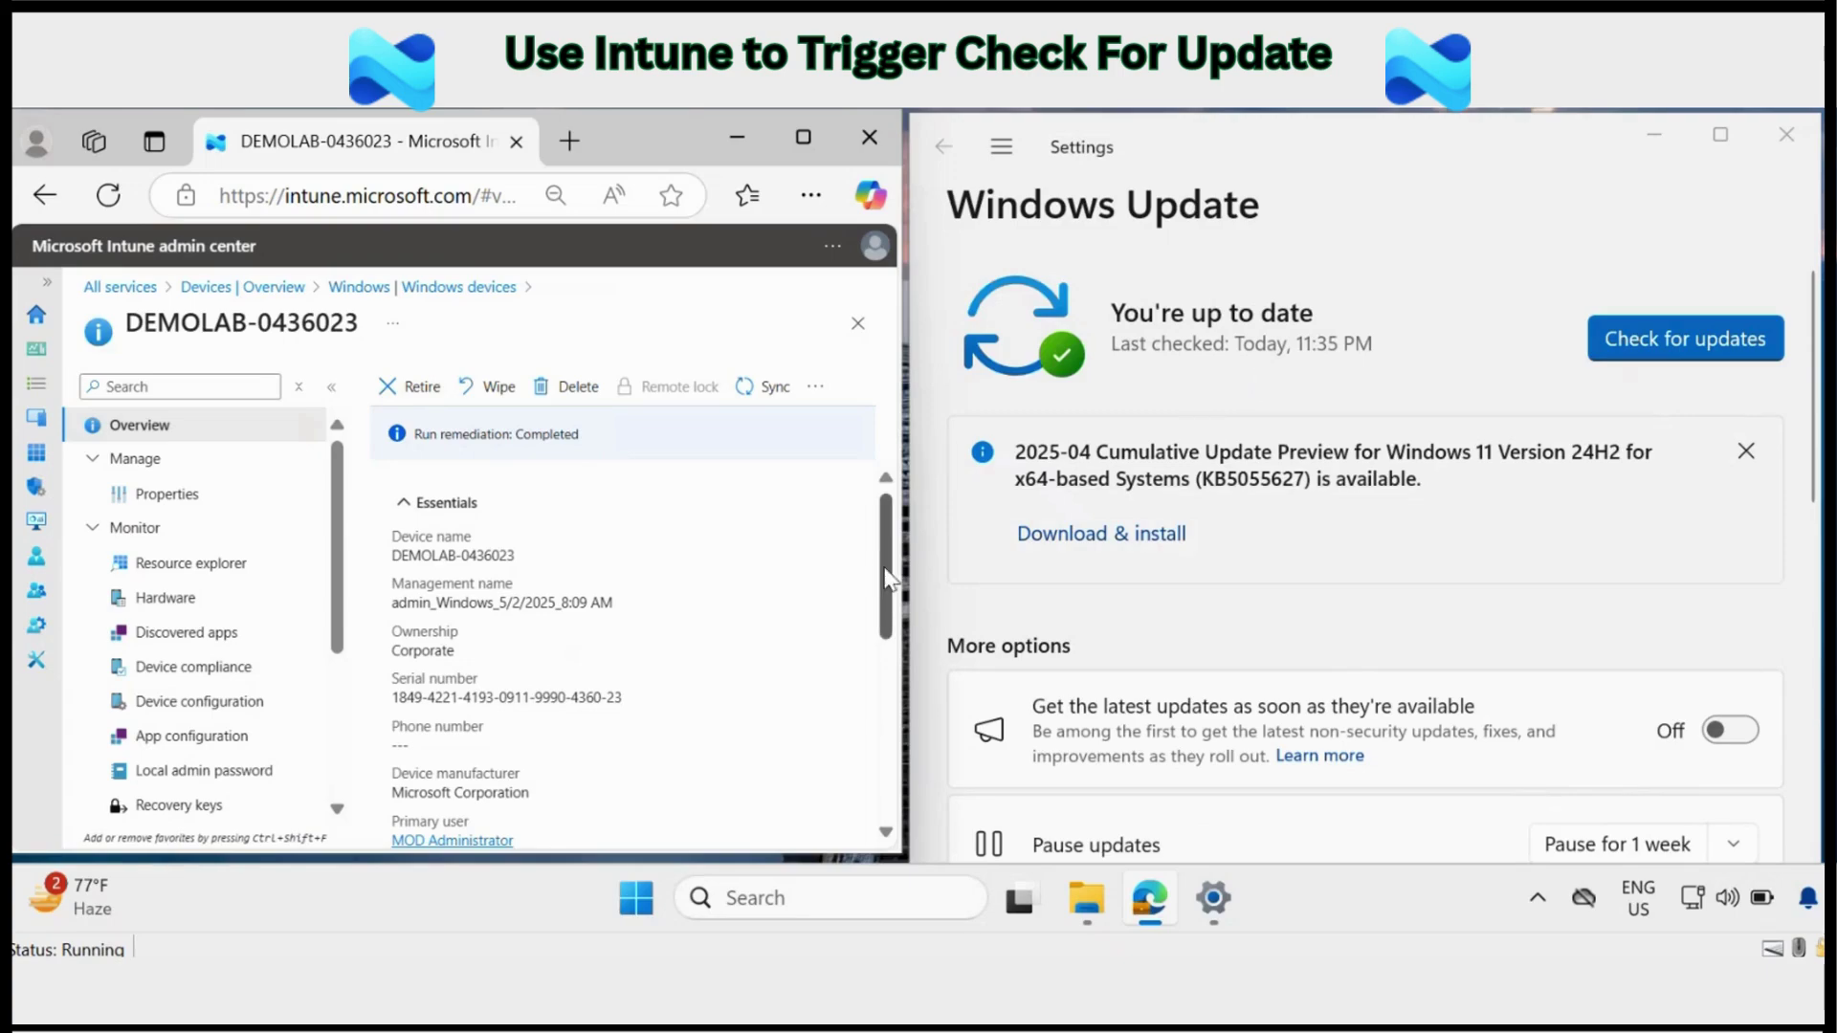
Maximize Edge and confirm the device's remediation run shows Complete.
{"action": "double_click", "coordinate": [796, 139]}
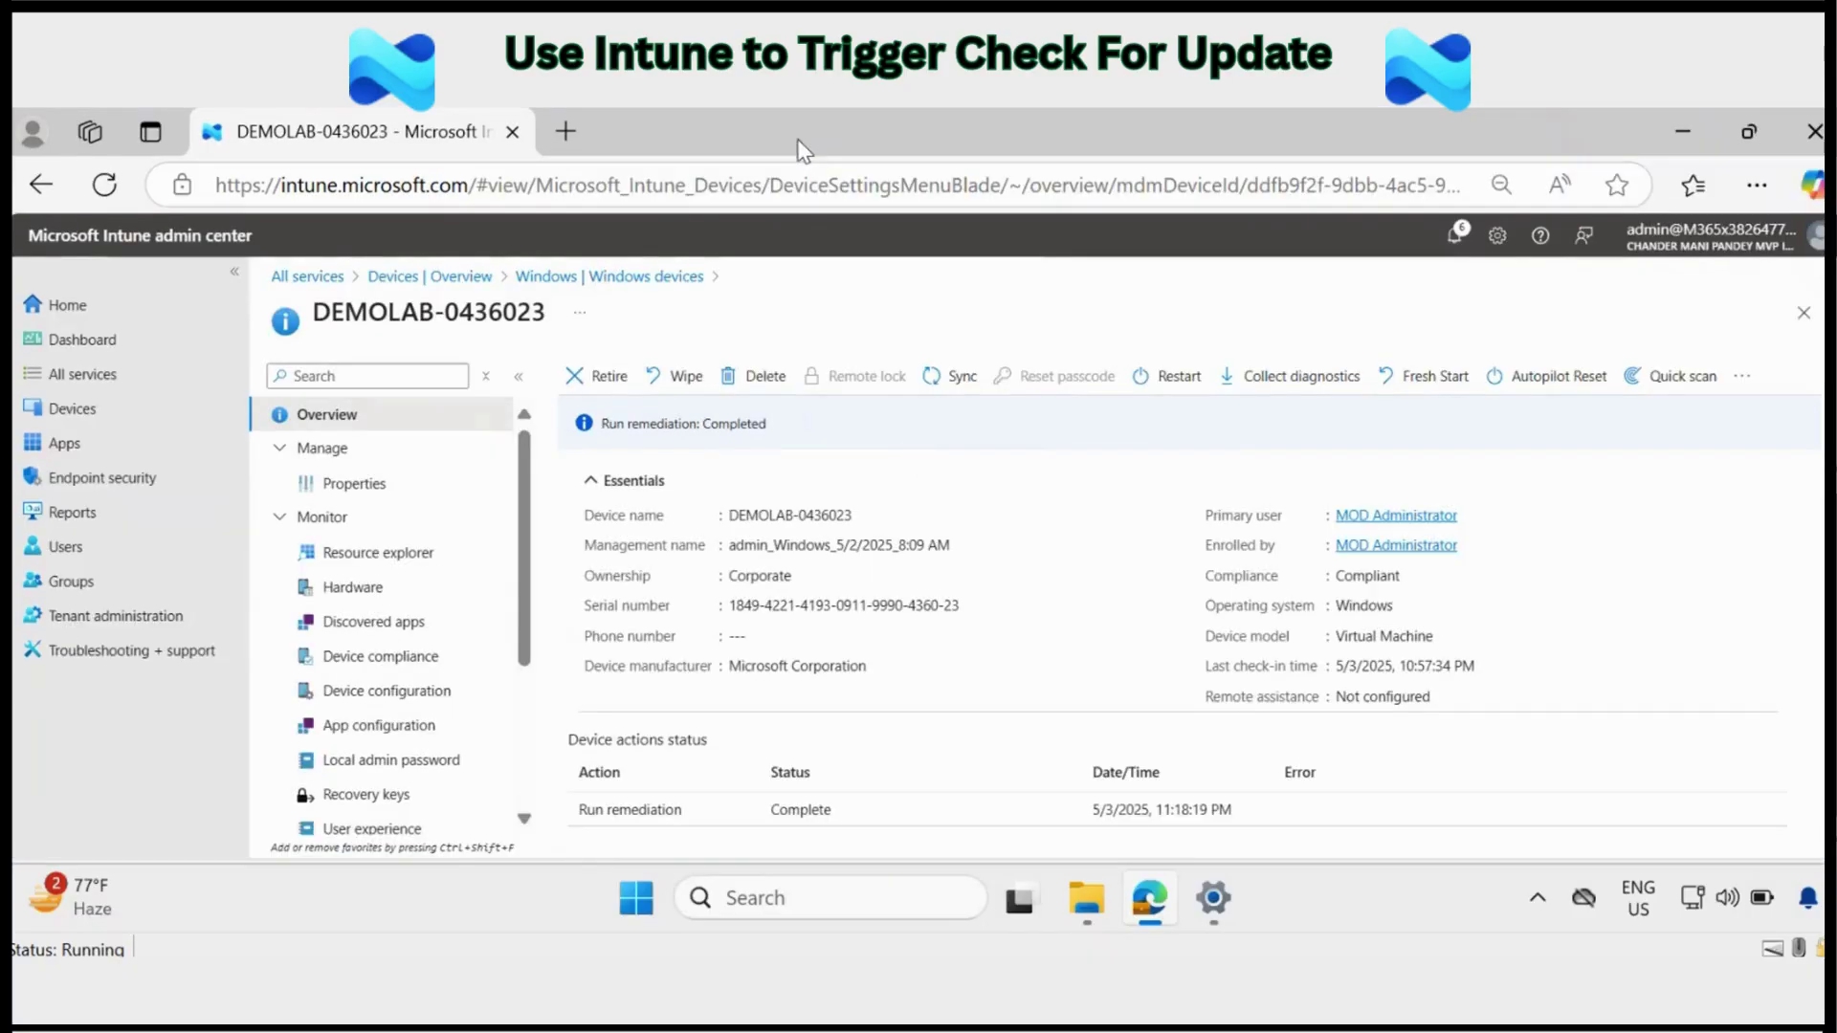
{"action": "left_click", "coordinate": [99, 422]}
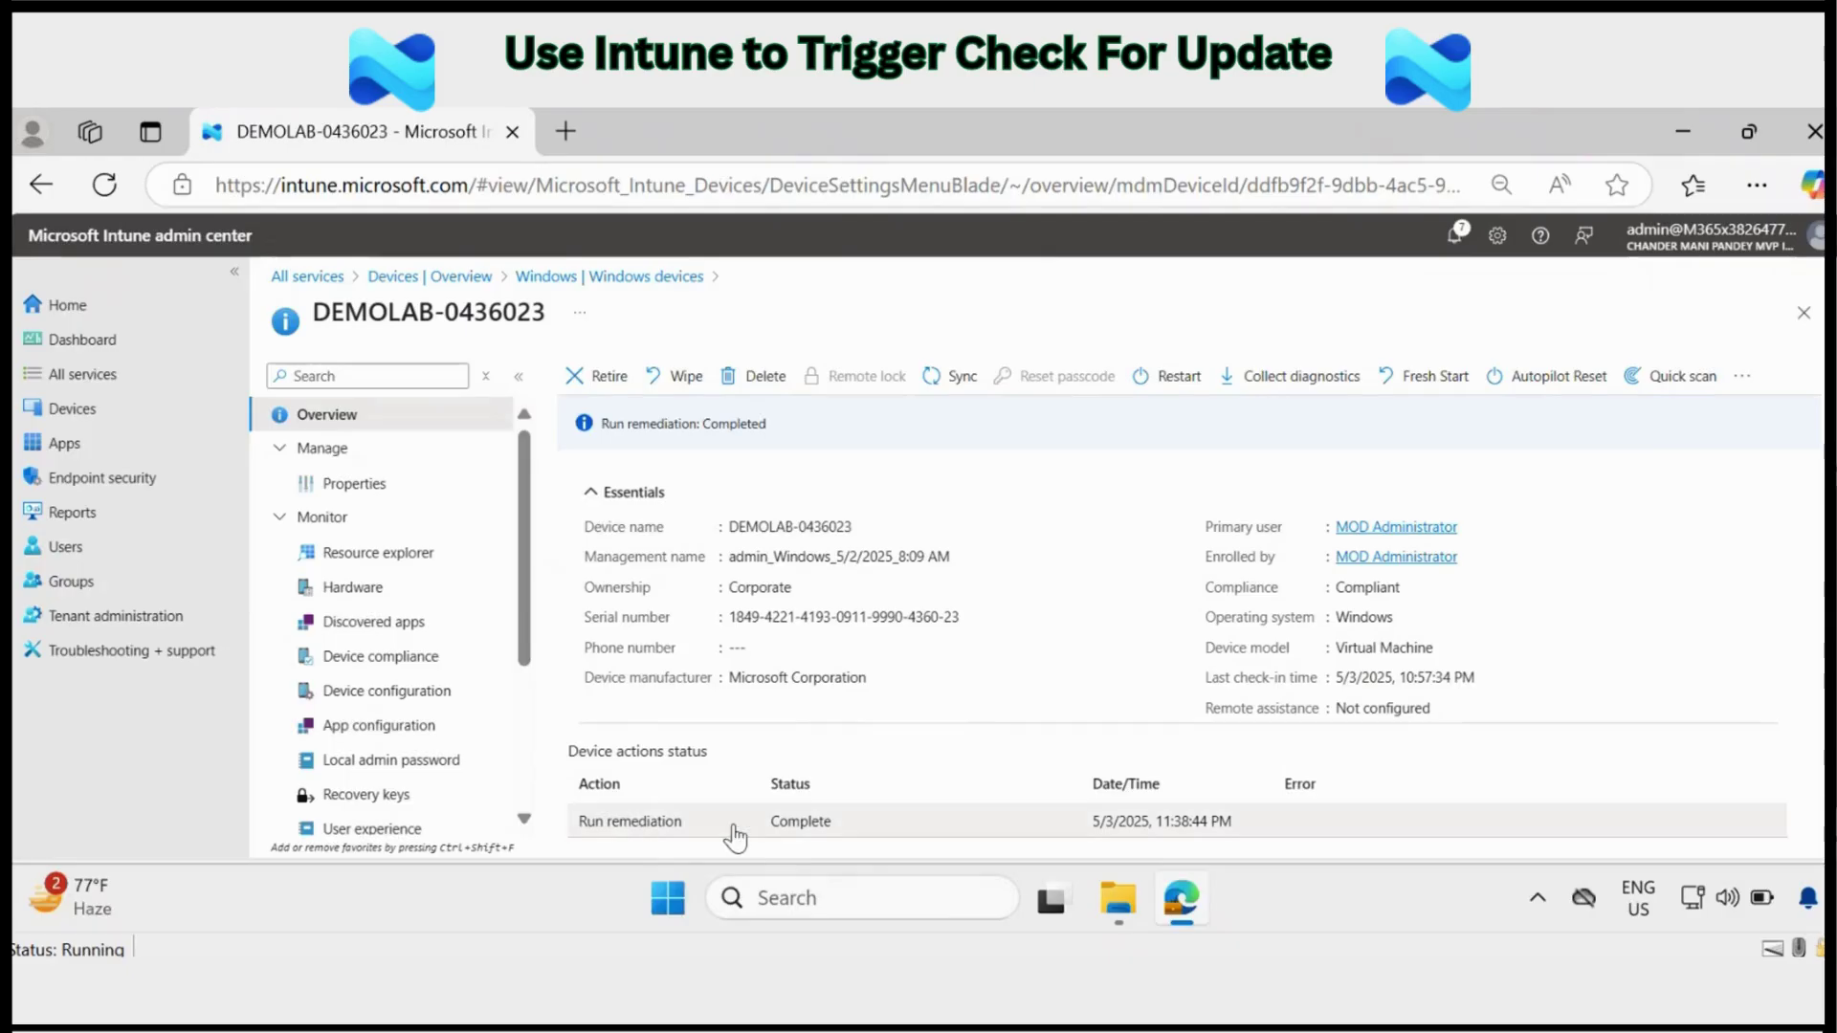
{"action": "left_click_drag", "start_coordinate": [841, 829], "coordinate": [763, 827]}
{"action": "left_click", "coordinate": [403, 280]}
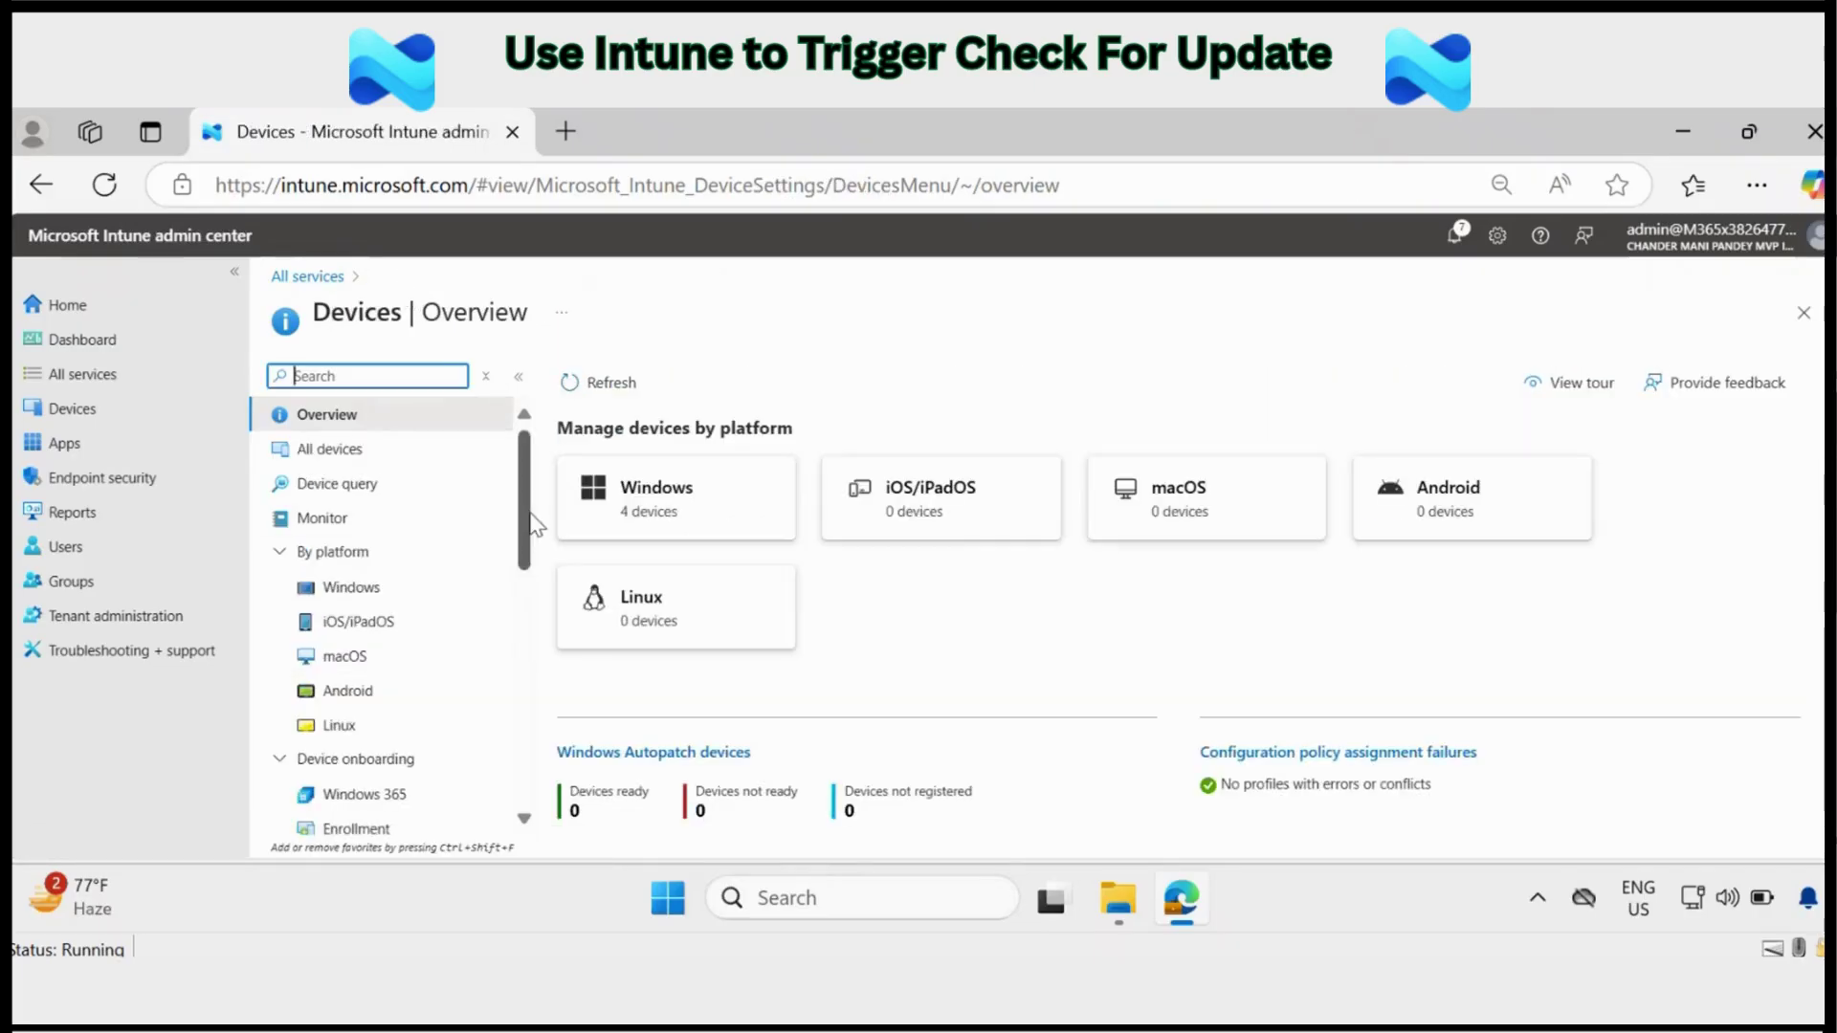
Open Windows Check for Update device status, add the Pre-remediation detection output column, and review it.
{"action": "scroll", "coordinate": [529, 574], "scroll_direction": "down", "scroll_amount": 3}
{"action": "left_click", "coordinate": [379, 752]}
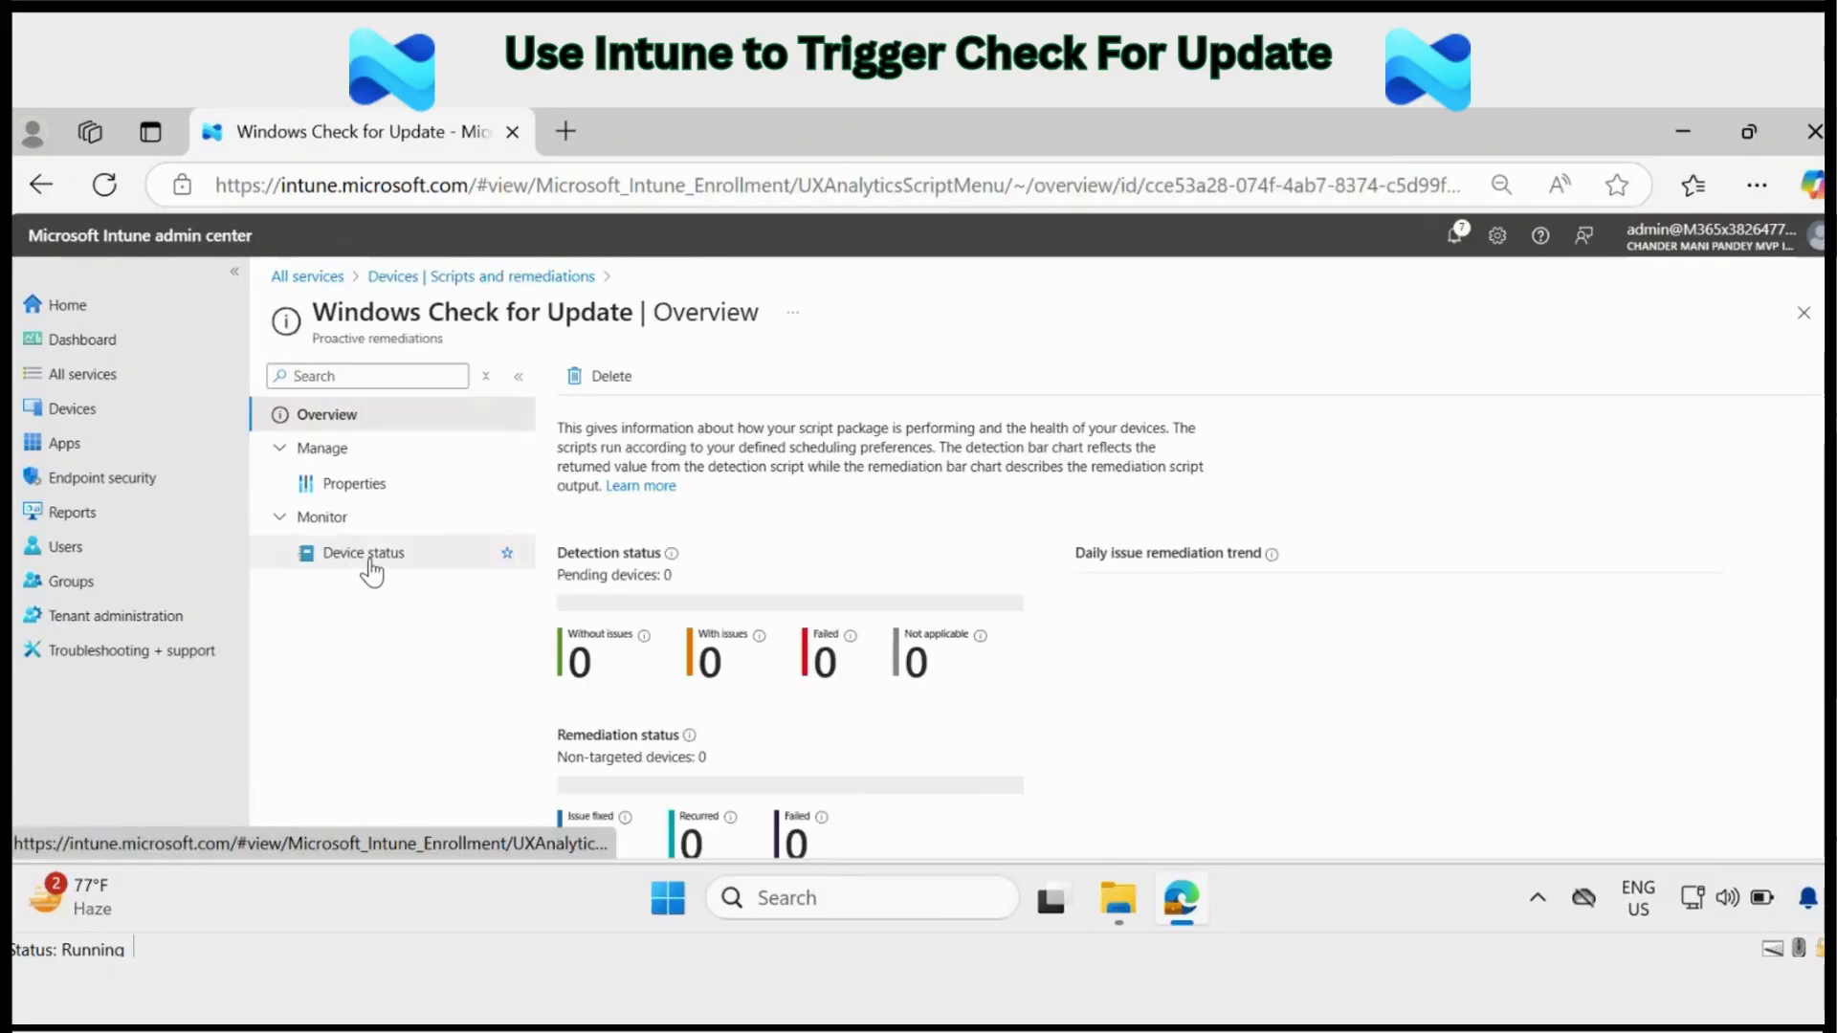
{"action": "left_click", "coordinate": [371, 574]}
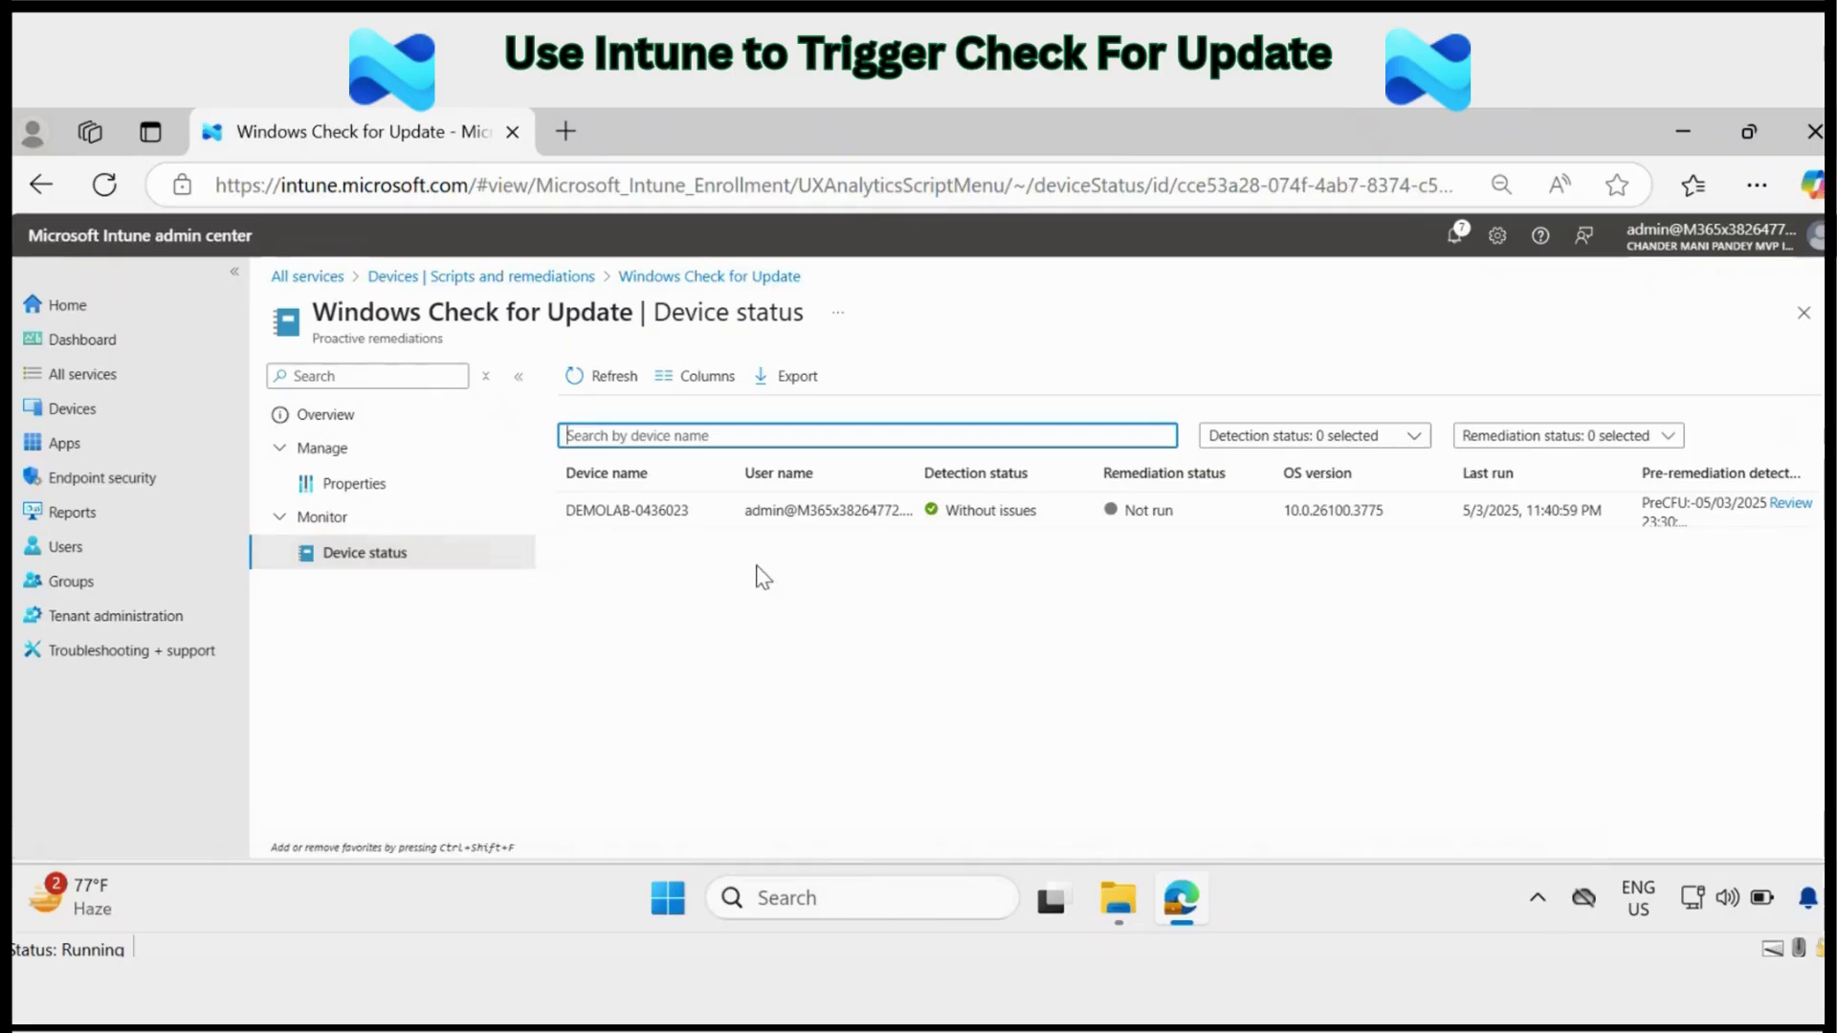
{"action": "left_click", "coordinate": [706, 376]}
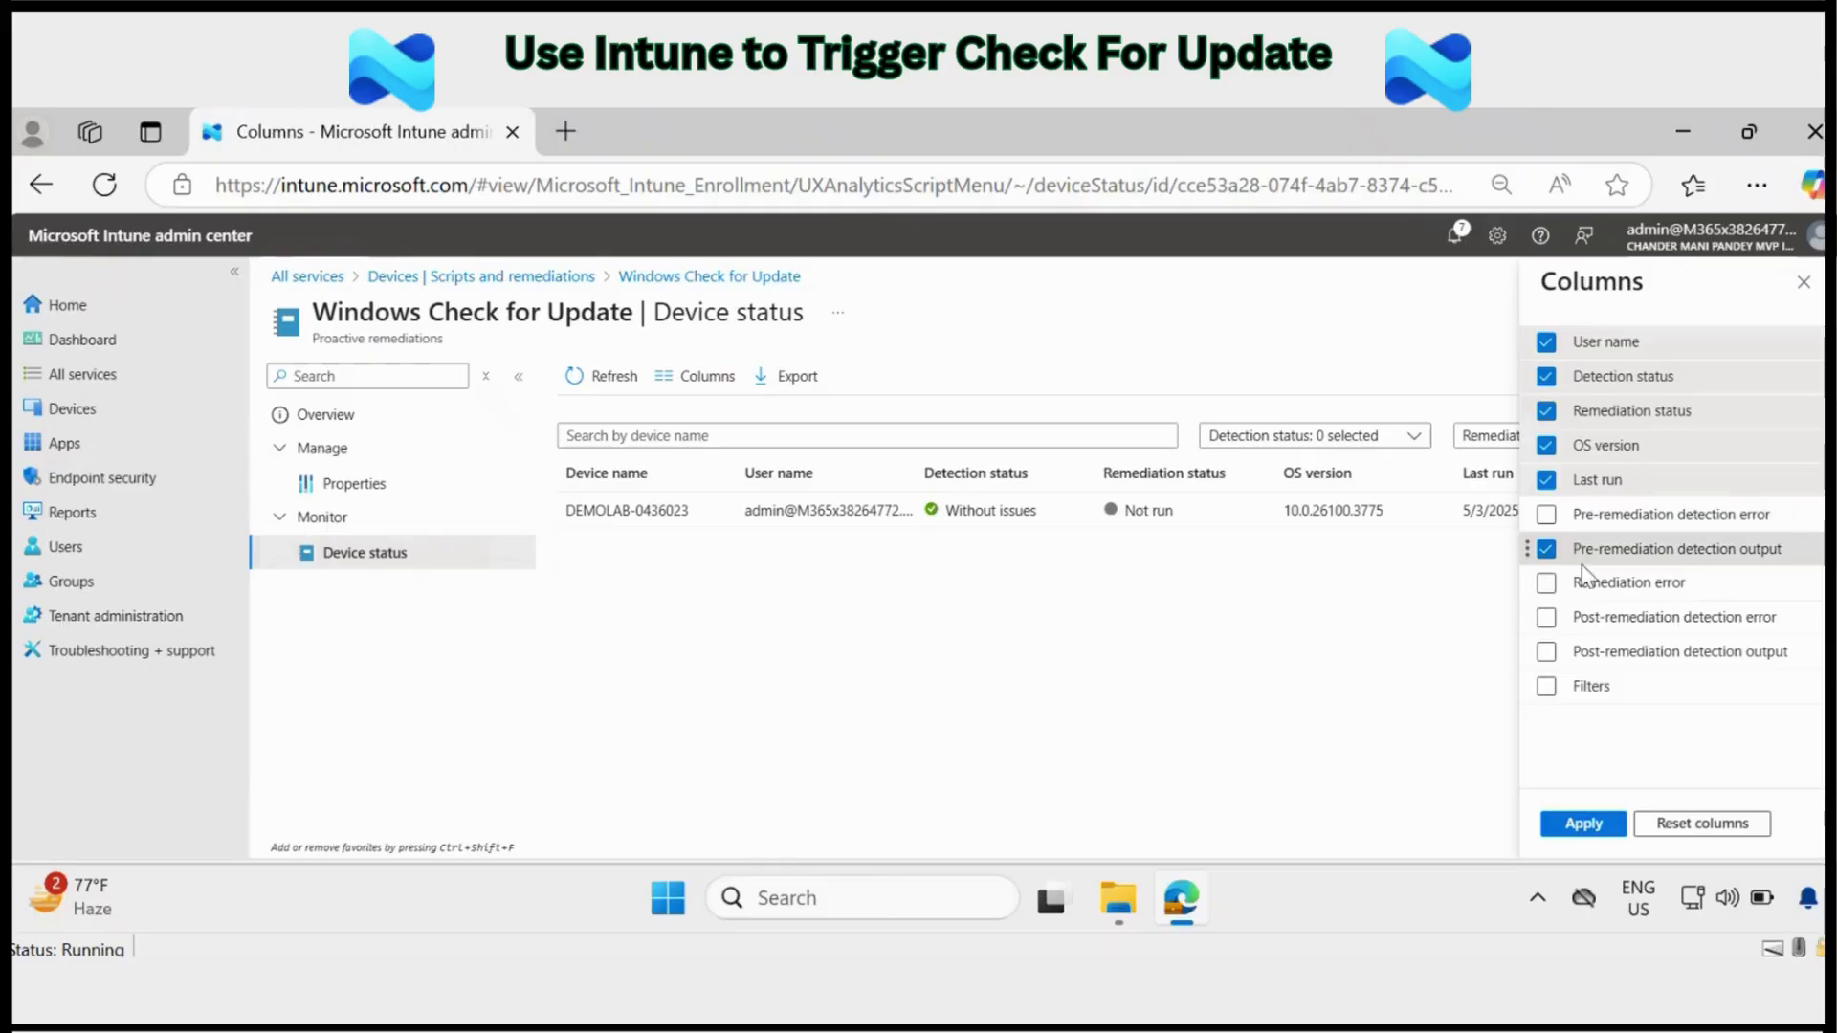
{"action": "left_click", "coordinate": [1583, 825]}
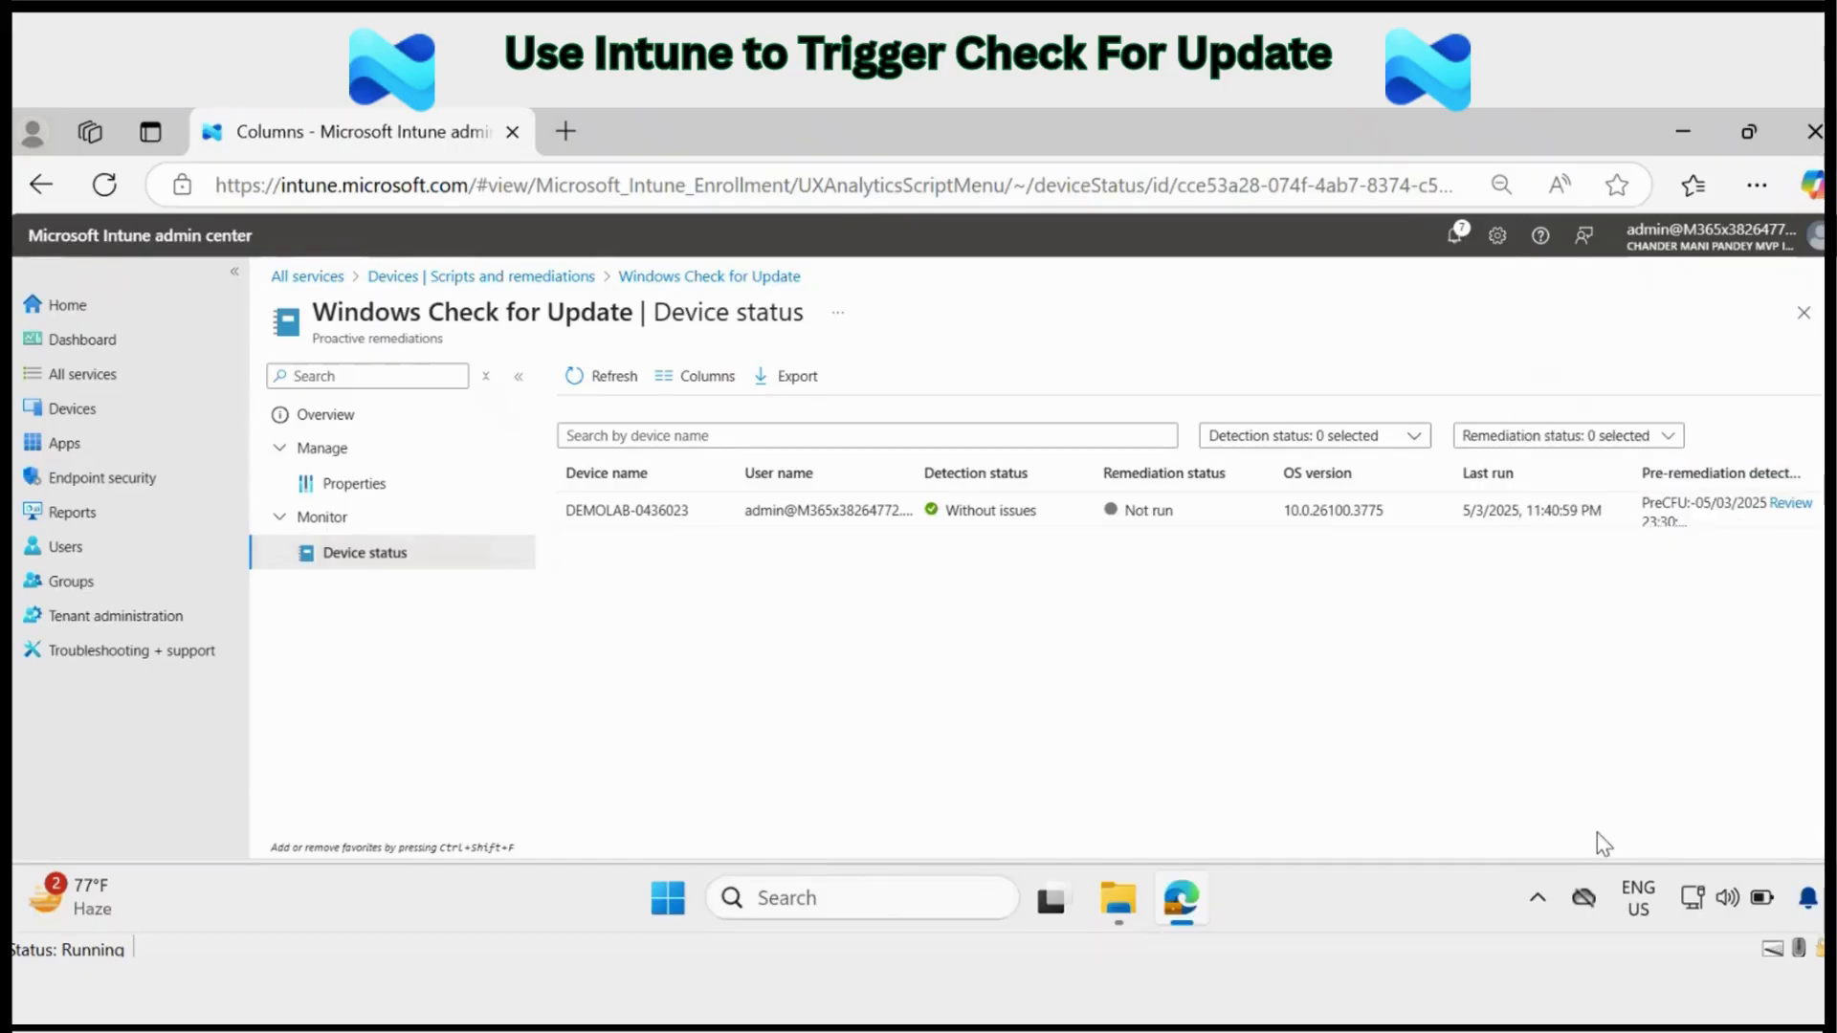
{"action": "left_click", "coordinate": [1788, 518]}
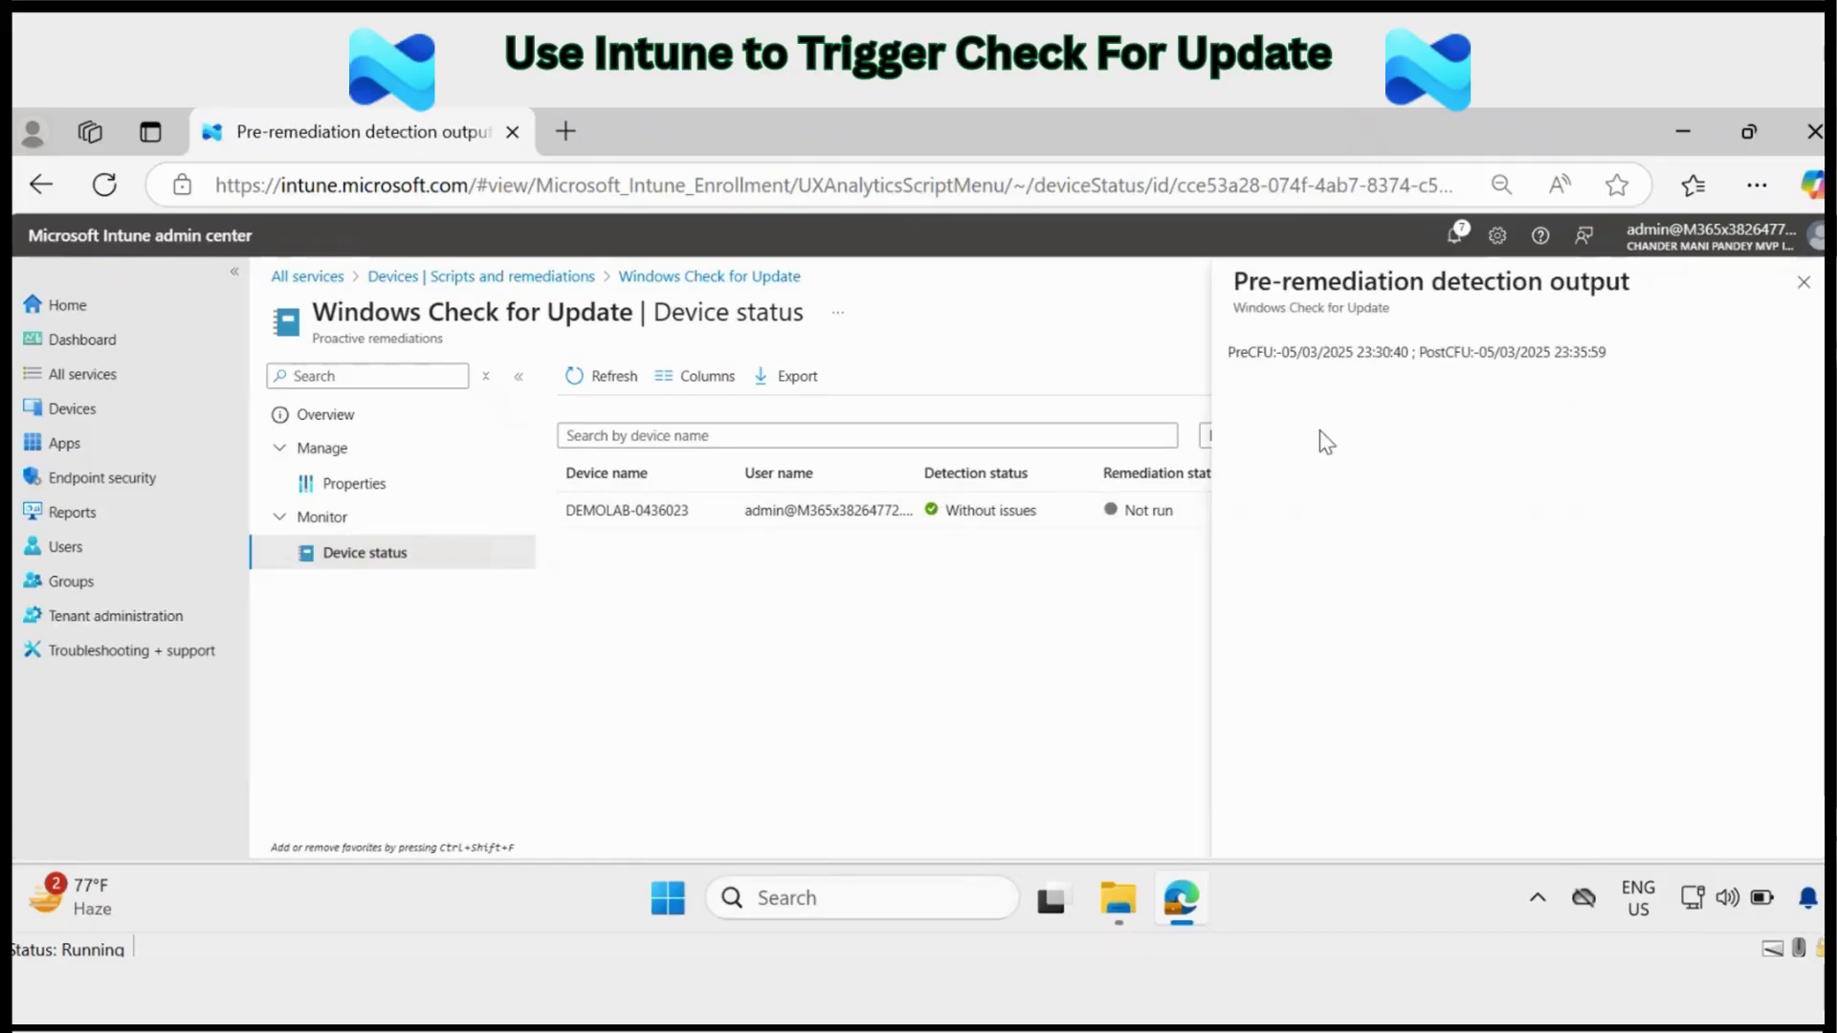